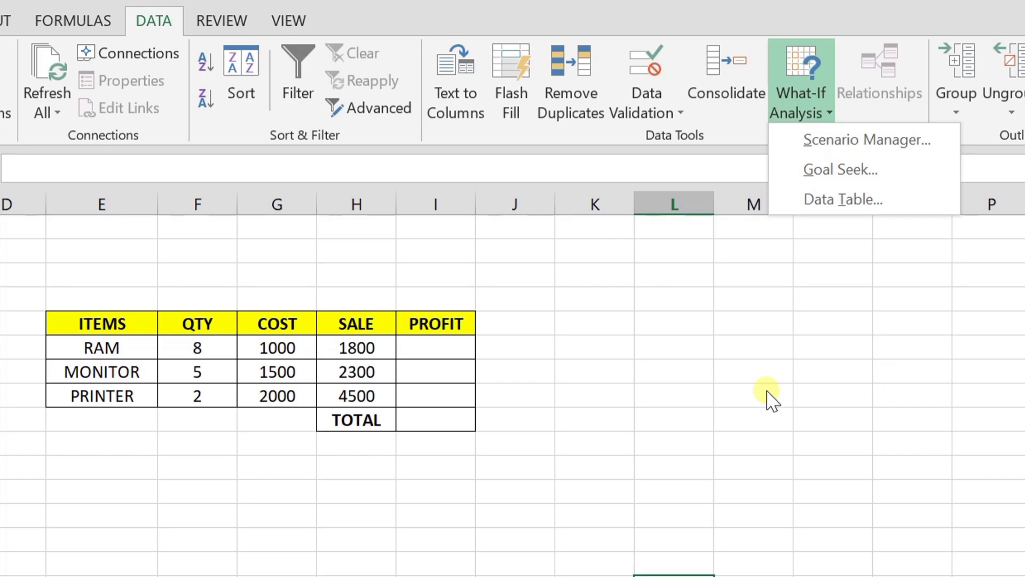
- Review the quantity, cost, sale and profit cells in the RAM, MONITOR and PRINTER rows
{"action": "left_click", "coordinate": [129, 288]}
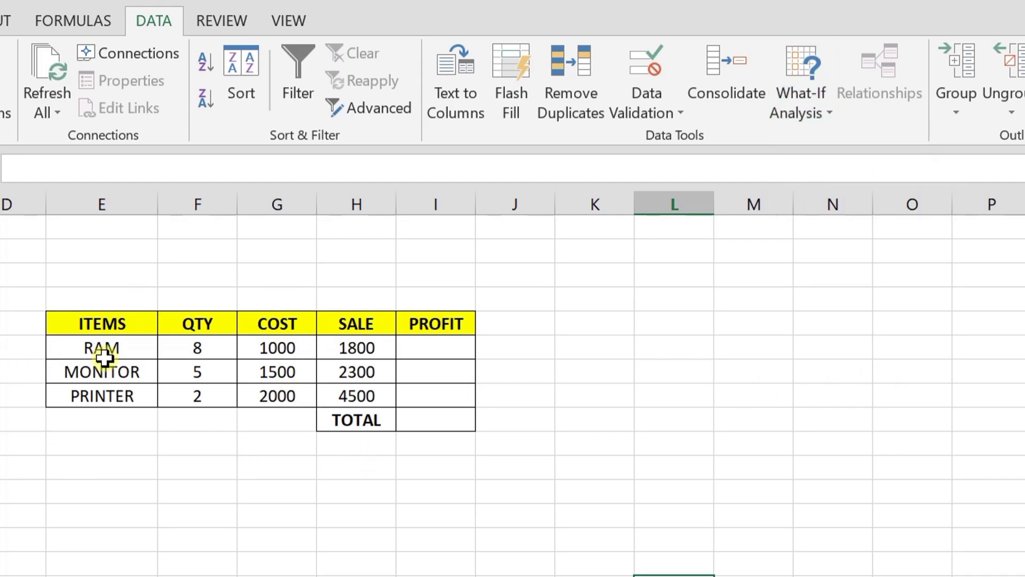
{"action": "left_click", "coordinate": [202, 348]}
{"action": "key", "text": "Right"}
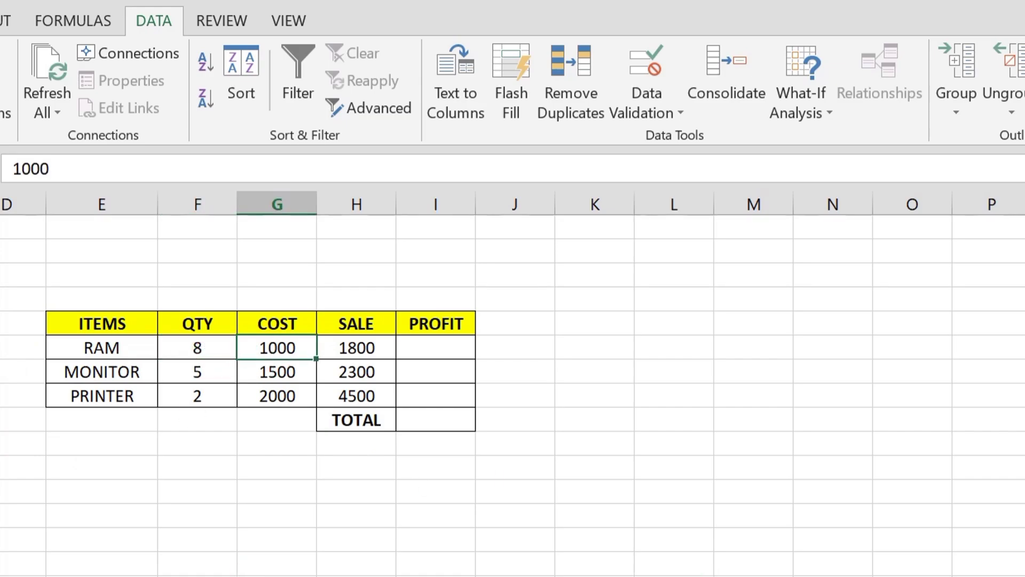
{"action": "key", "text": "Right"}
{"action": "key", "text": "Right"}
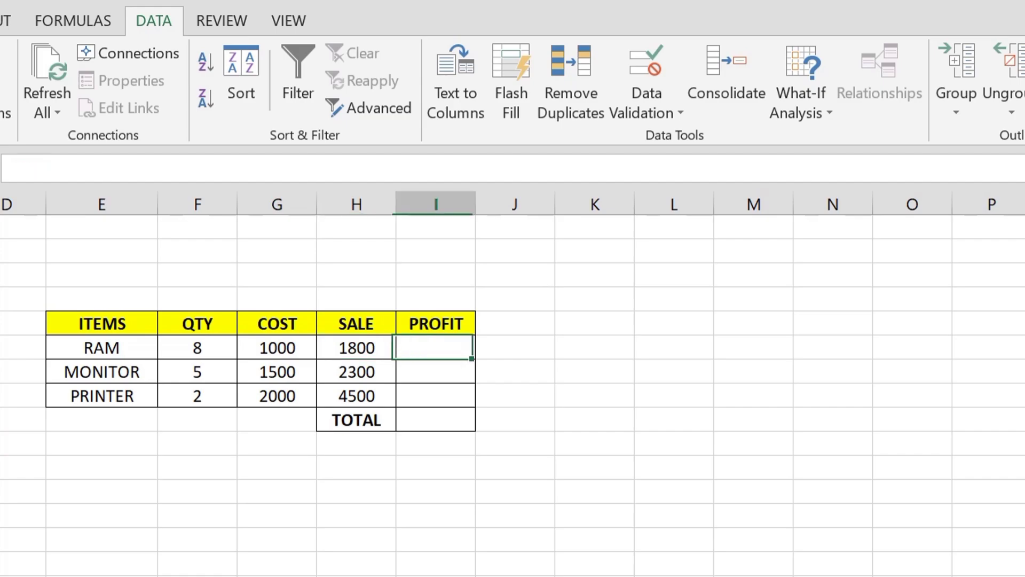
{"action": "key", "text": "Down"}
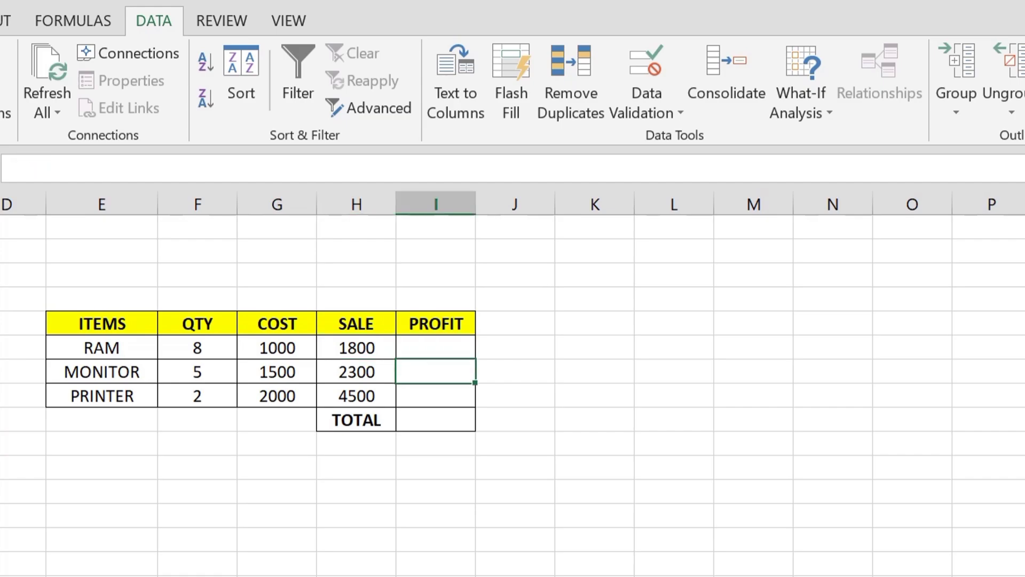
{"action": "key", "text": "Down"}
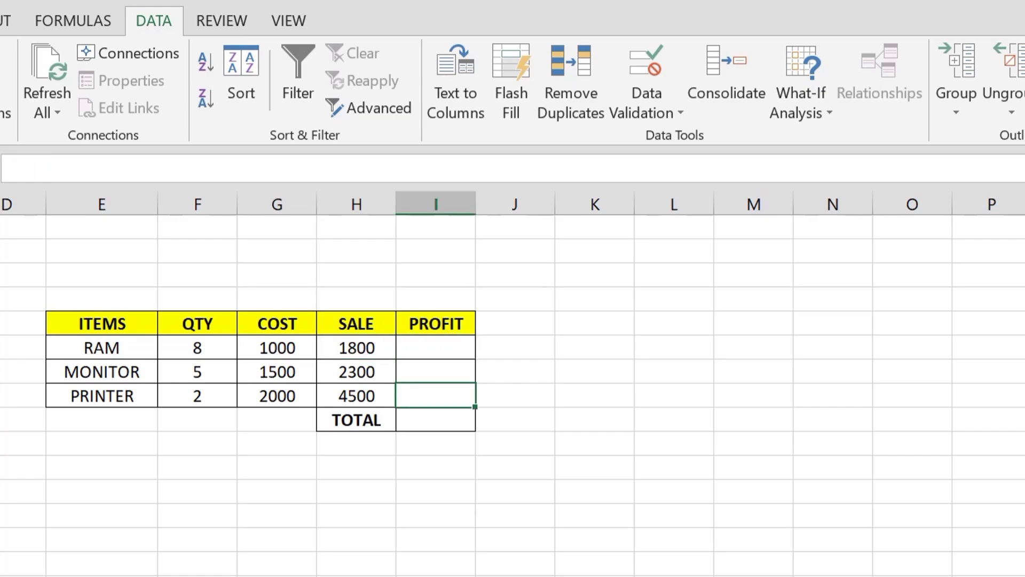
{"action": "key", "text": "Left"}
{"action": "key", "text": "Left"}
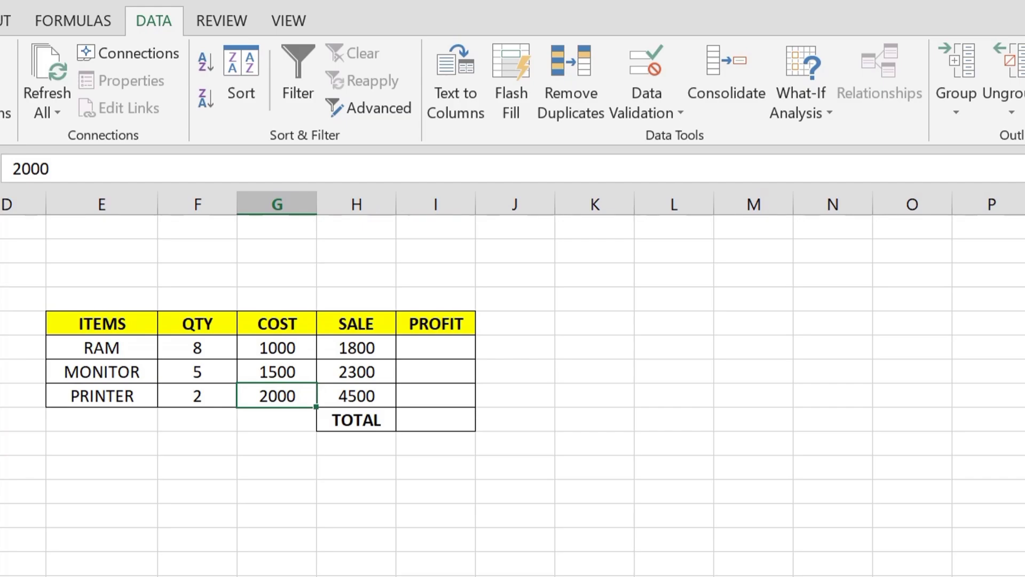
{"action": "key", "text": "Up"}
{"action": "key", "text": "Down"}
{"action": "key", "text": "Right"}
{"action": "key", "text": "Up"}
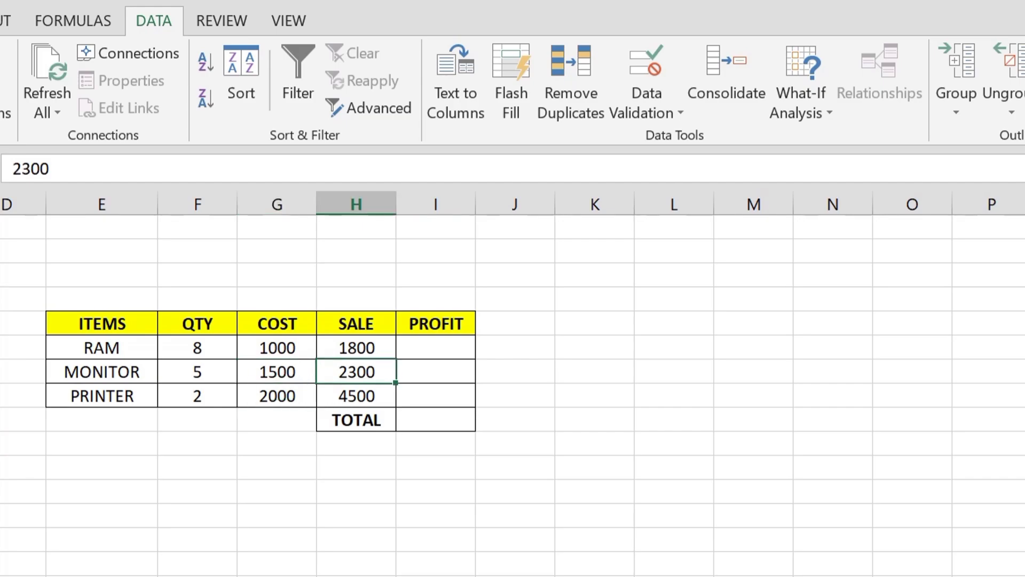
{"action": "key", "text": "Down"}
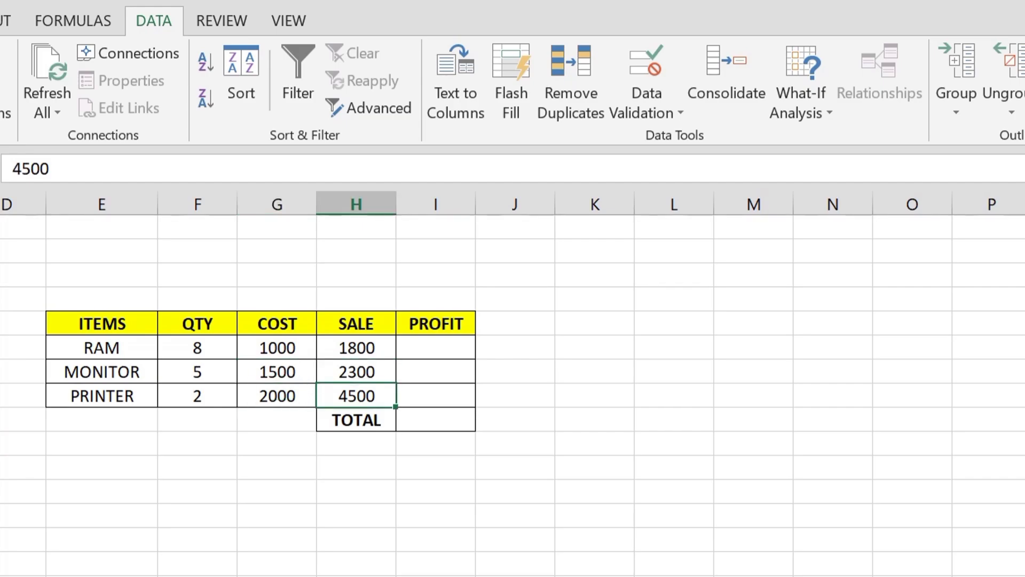
{"action": "key", "text": "Right"}
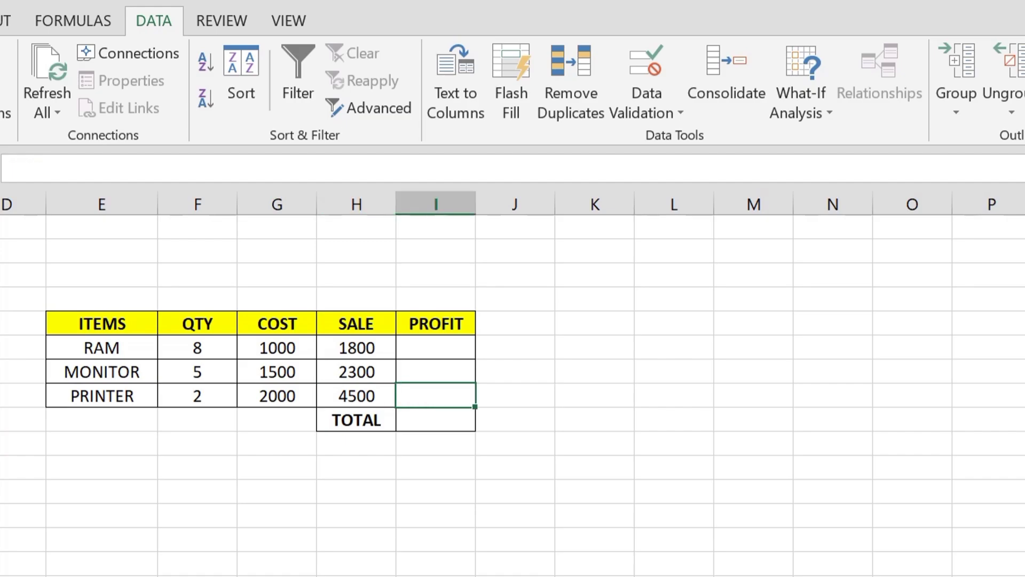
- Examine the sale prices row by row from RAM to PRINTER, alongside the profit column
{"action": "key", "text": "Down"}
{"action": "key", "text": "Up"}
{"action": "key", "text": "Up"}
{"action": "key", "text": "Left"}
{"action": "key", "text": "Up"}
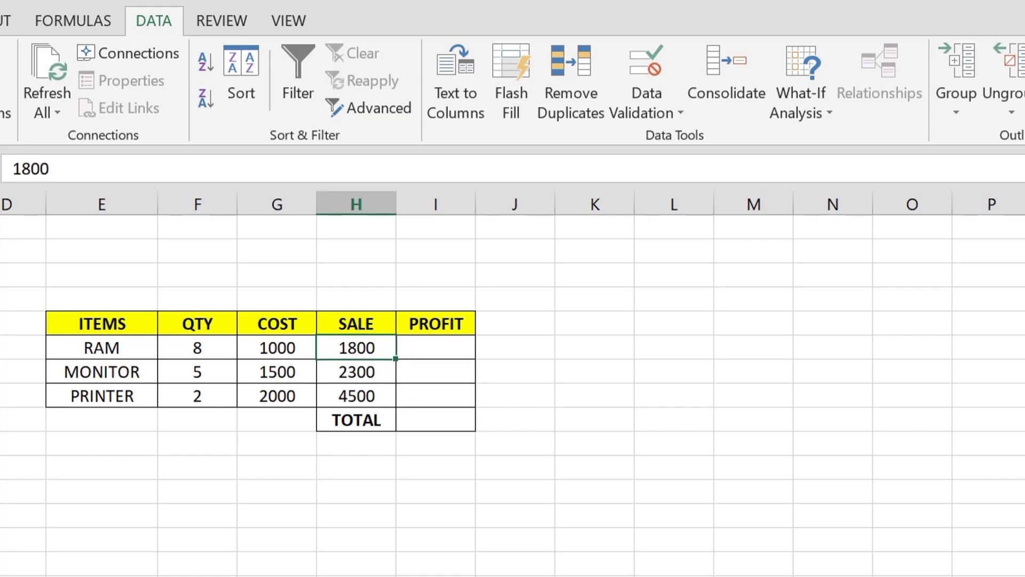
{"action": "key", "text": "Down"}
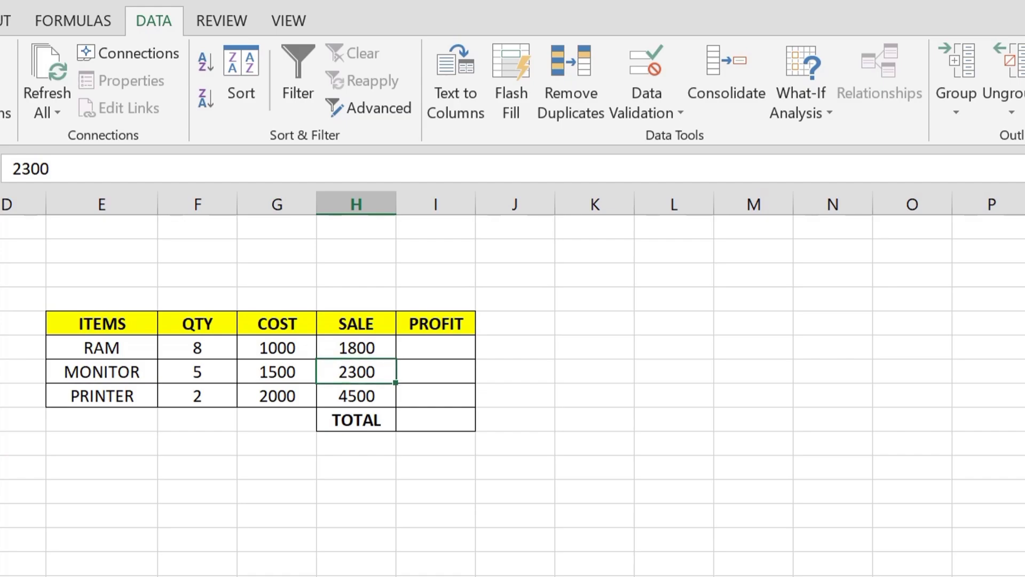
{"action": "key", "text": "Down"}
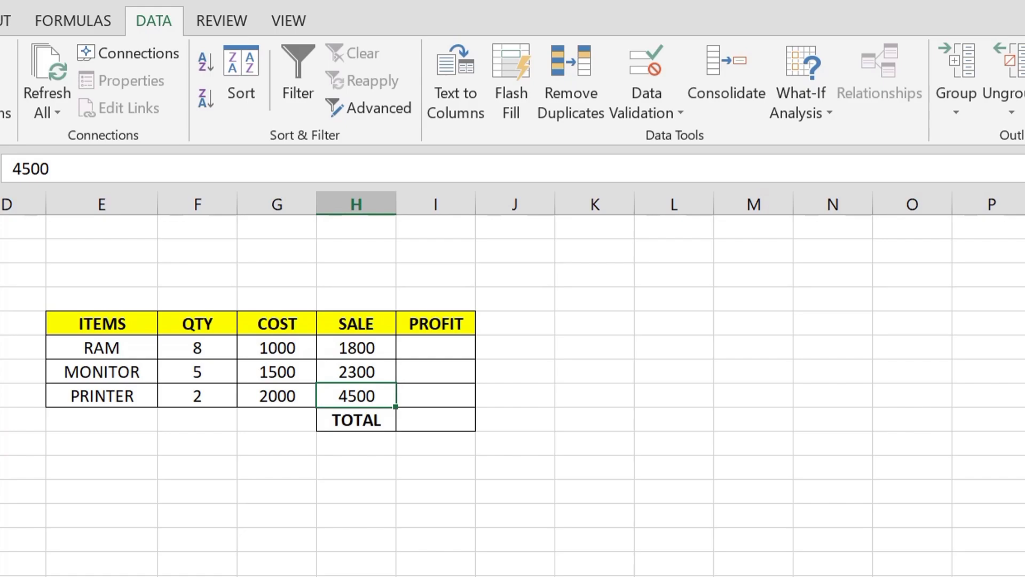
{"action": "key", "text": "Right"}
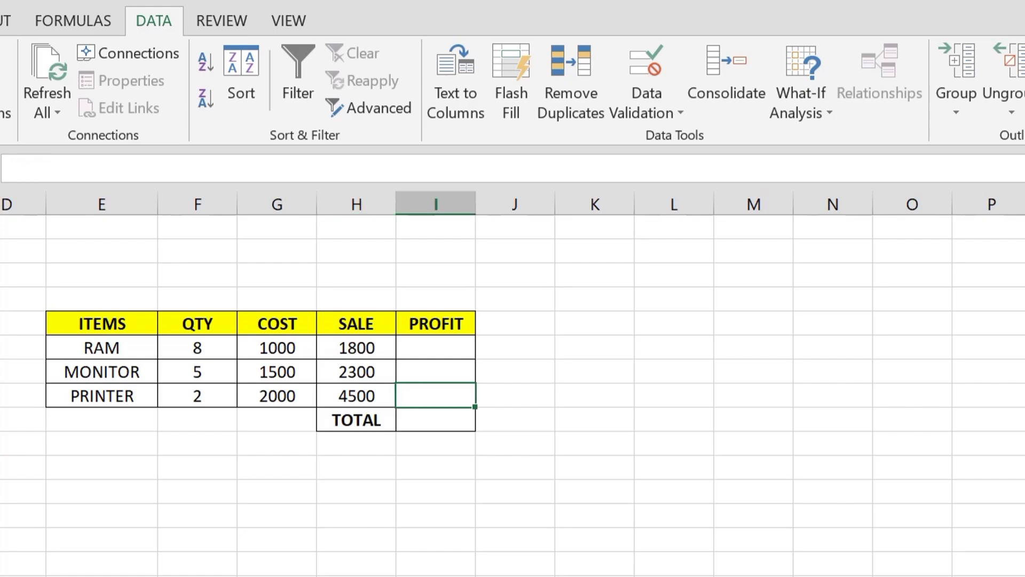
- Compare the cost, sale and profit cells of the MONITOR and RAM rows, including the RAM quantity
{"action": "key", "text": "Down"}
{"action": "key", "text": "Up"}
{"action": "key", "text": "Up"}
{"action": "key", "text": "Left"}
{"action": "key", "text": "Left"}
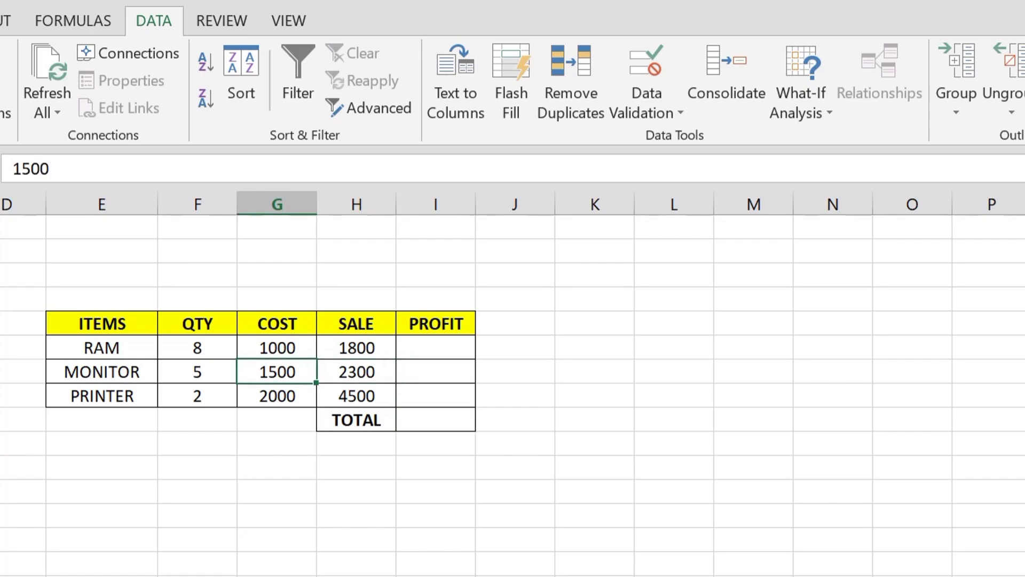
{"action": "key", "text": "Right"}
{"action": "key", "text": "Right"}
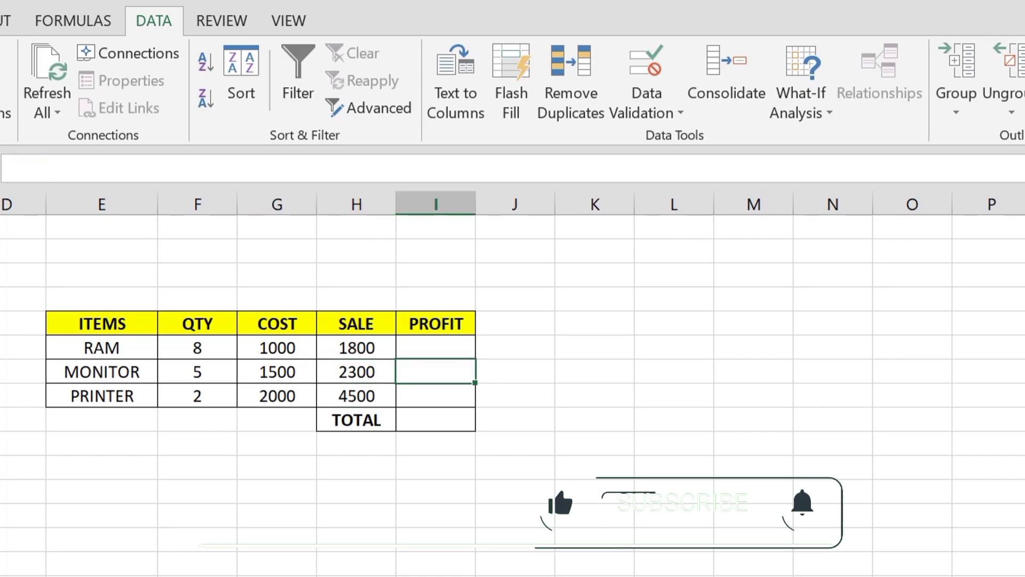
{"action": "key", "text": "Up"}
{"action": "key", "text": "Left"}
{"action": "key", "text": "Right"}
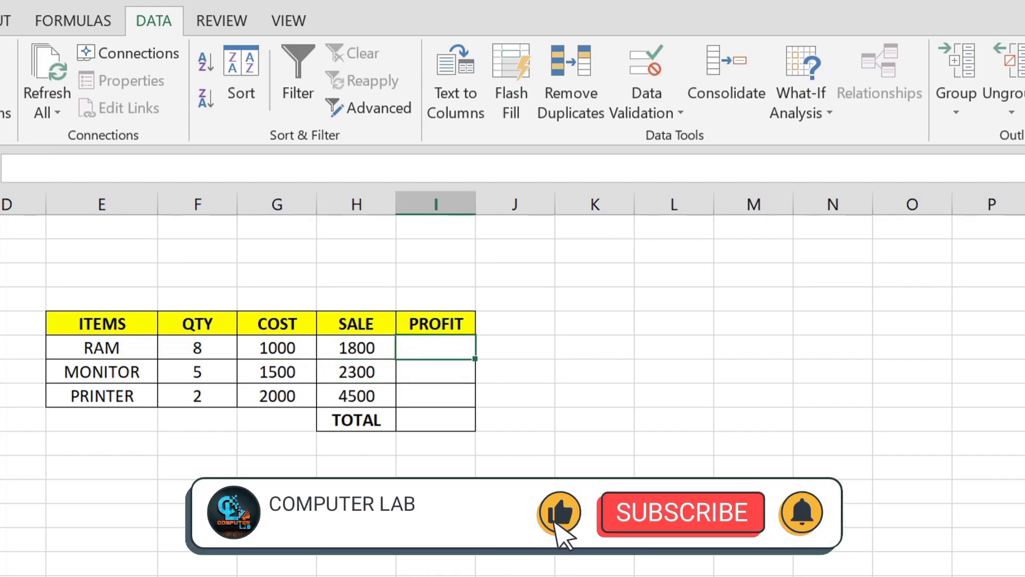
{"action": "key", "text": "Left"}
{"action": "key", "text": "Left"}
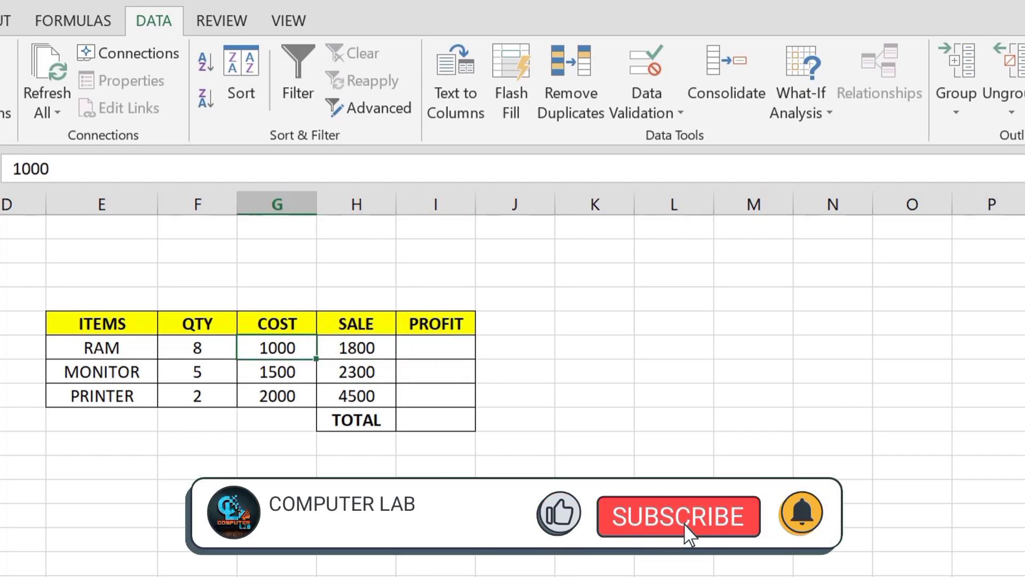
{"action": "key", "text": "Right"}
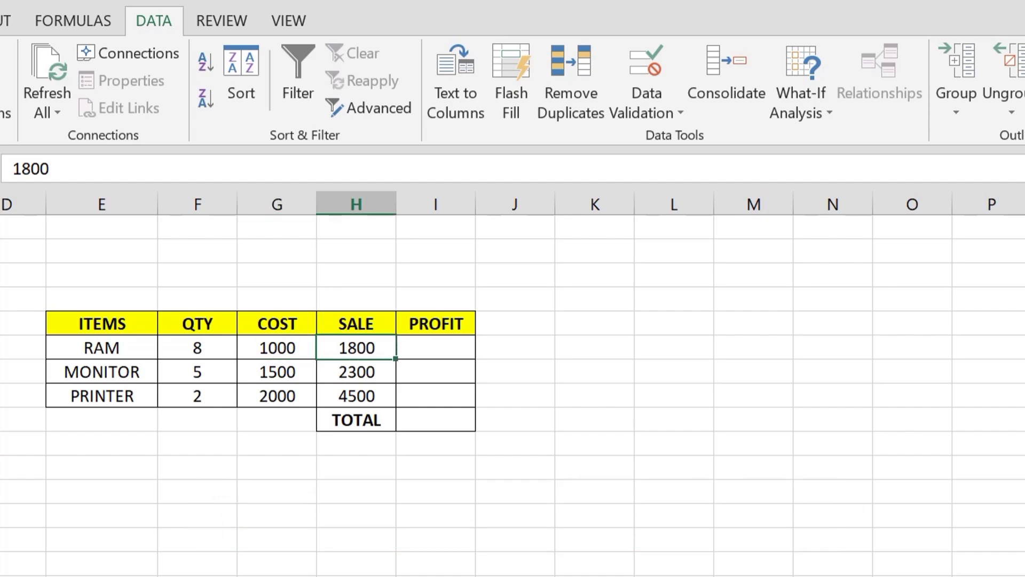
{"action": "key", "text": "Left"}
{"action": "key", "text": "Left"}
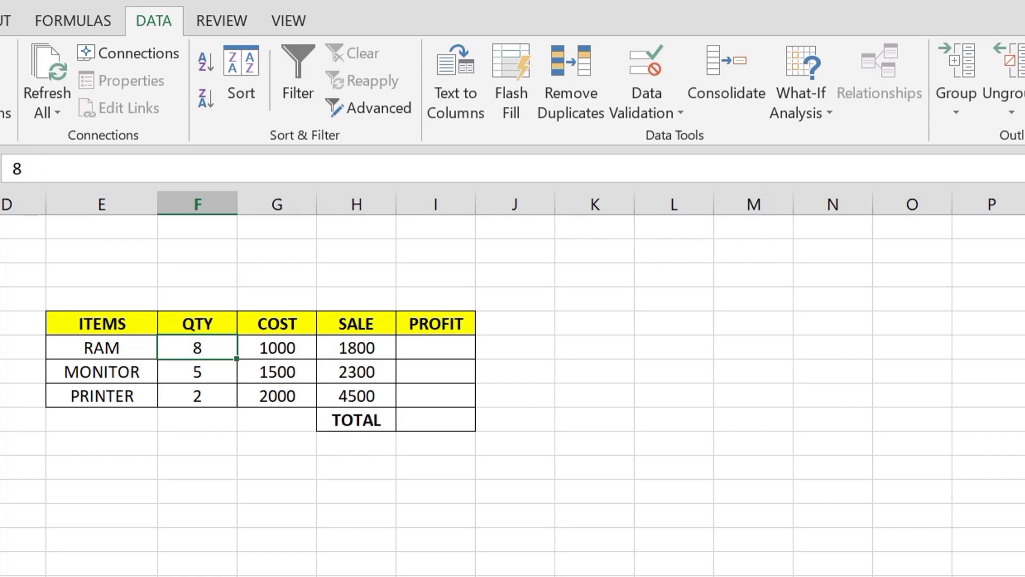
- Calculate the RAM profit in I6 with =(H6-G6)*F6 and fill the formula down through the PRINTER row
{"action": "key", "text": "Right"}
{"action": "key", "text": "Right"}
{"action": "key", "text": "Right"}
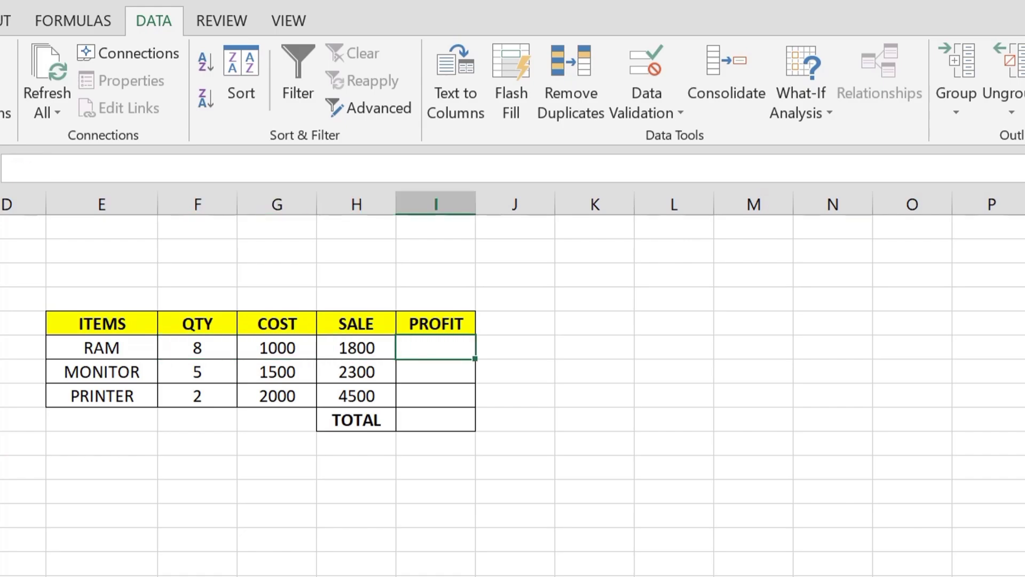
{"action": "type", "text": "=("}
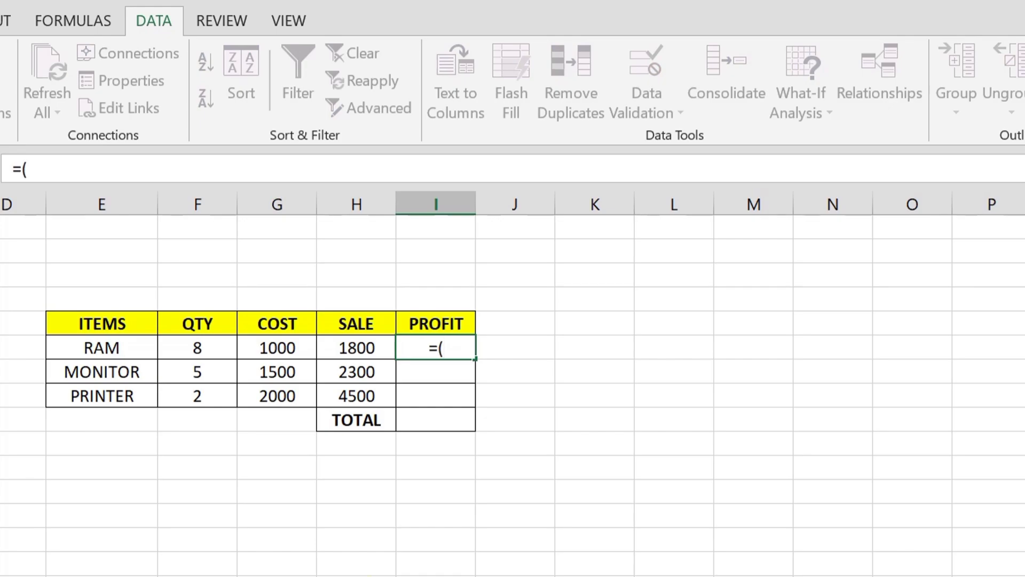
{"action": "left_click", "coordinate": [360, 347]}
{"action": "type", "text": "-"}
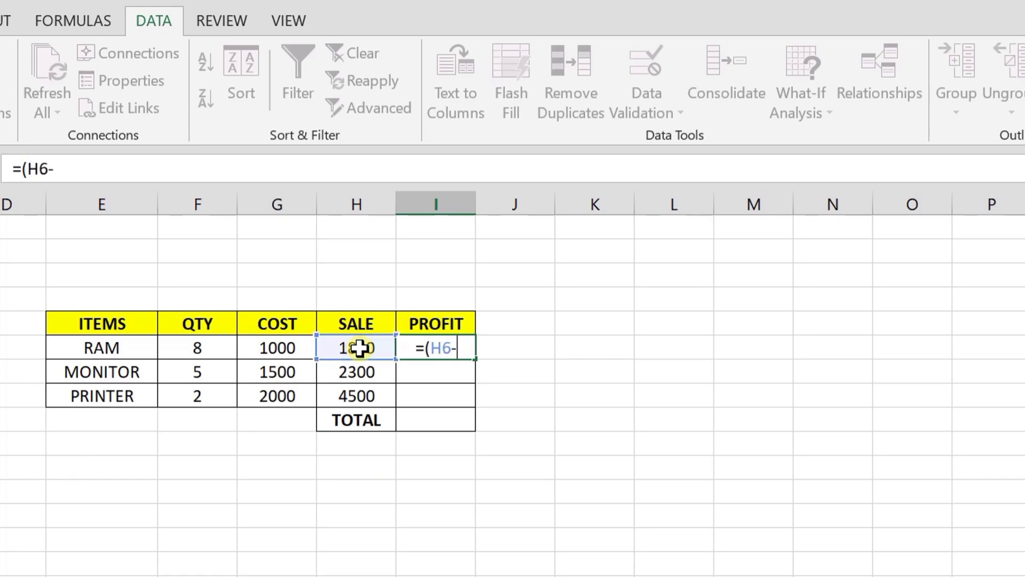
{"action": "left_click", "coordinate": [262, 351]}
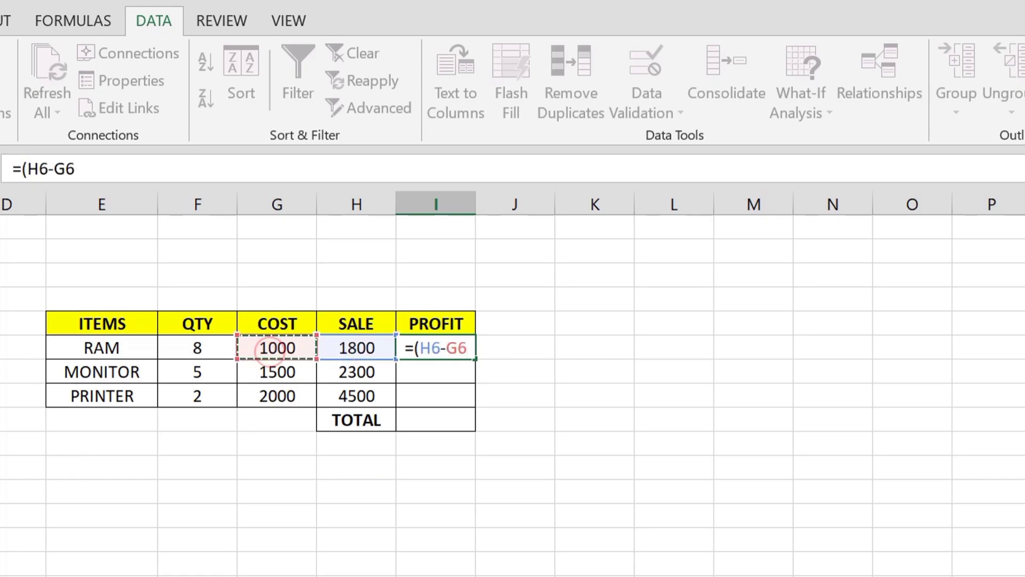
{"action": "type", "text": ")"}
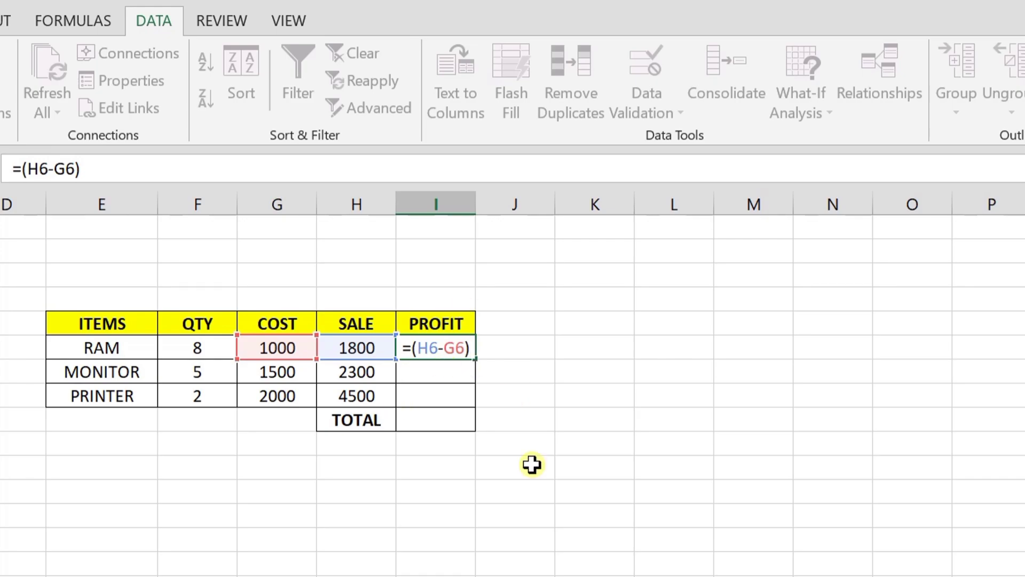
{"action": "type", "text": "*"}
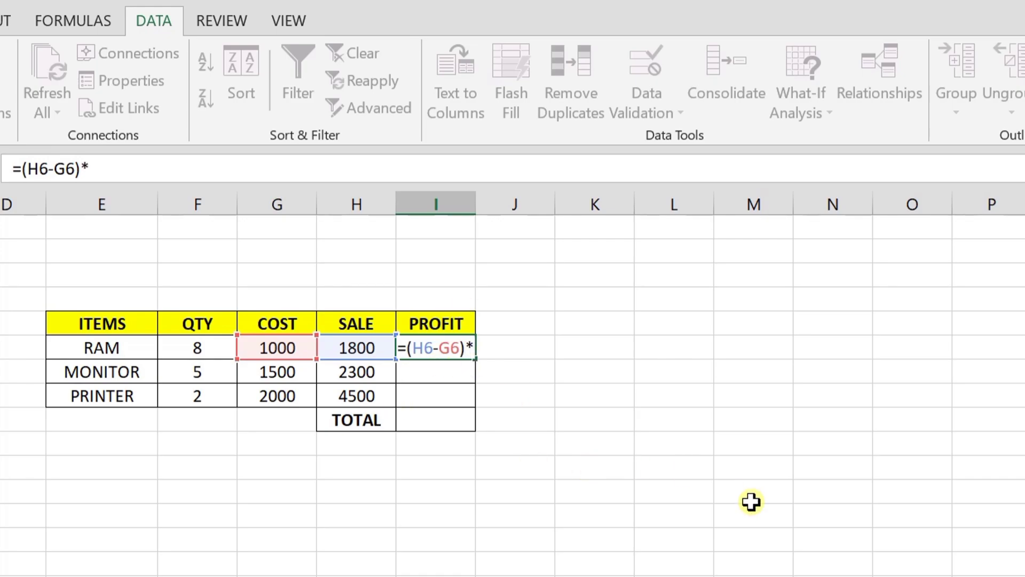
{"action": "left_click", "coordinate": [198, 347]}
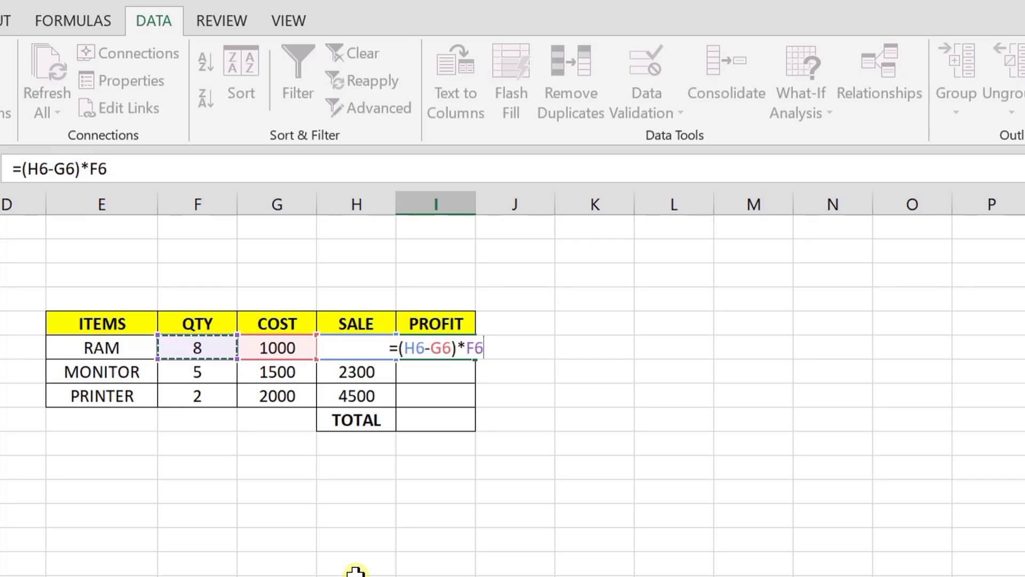
{"action": "key", "text": "Return"}
{"action": "key", "text": "Up"}
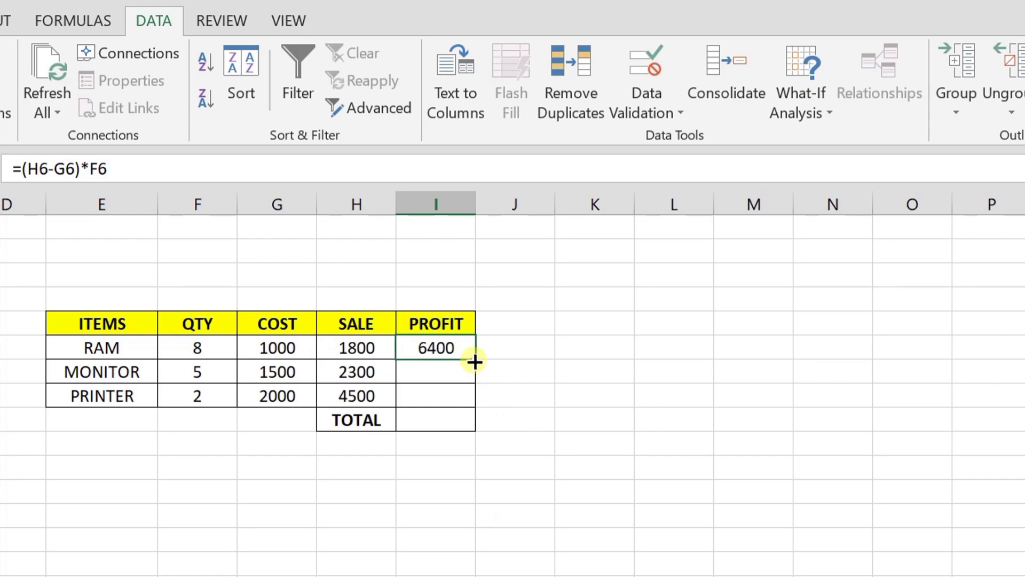
{"action": "left_click_drag", "start_coordinate": [474, 362], "coordinate": [475, 406]}
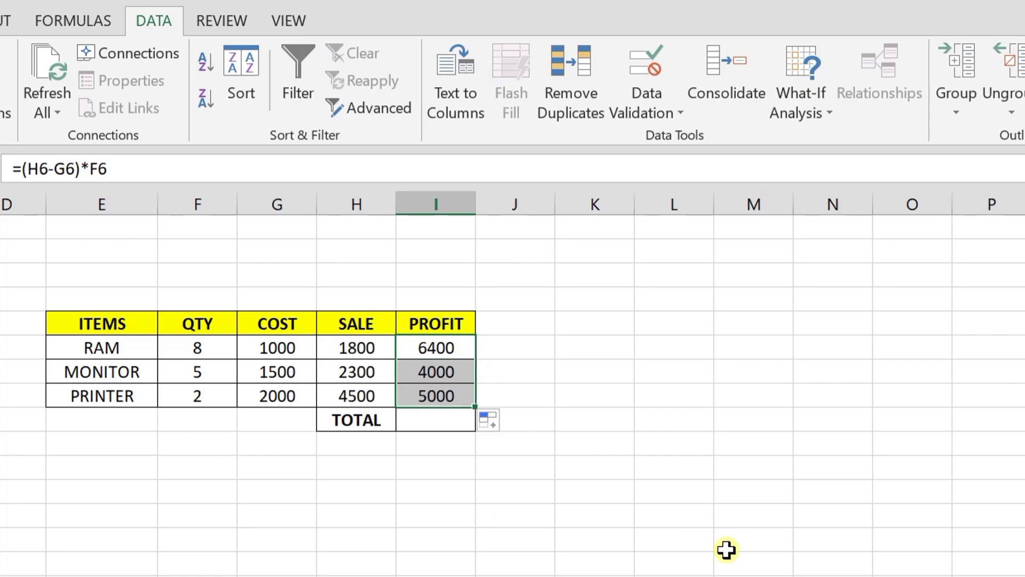
- Add up the item profits with =SUM(I6:I8) in the profit cell of the TOTAL row
{"action": "left_click", "coordinate": [445, 421]}
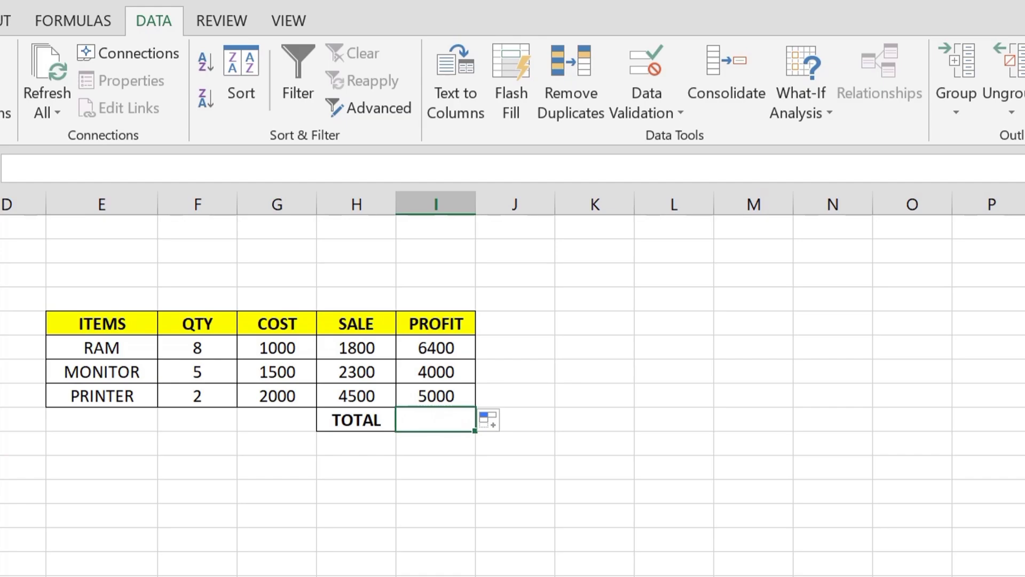
{"action": "type", "text": "=SUM"}
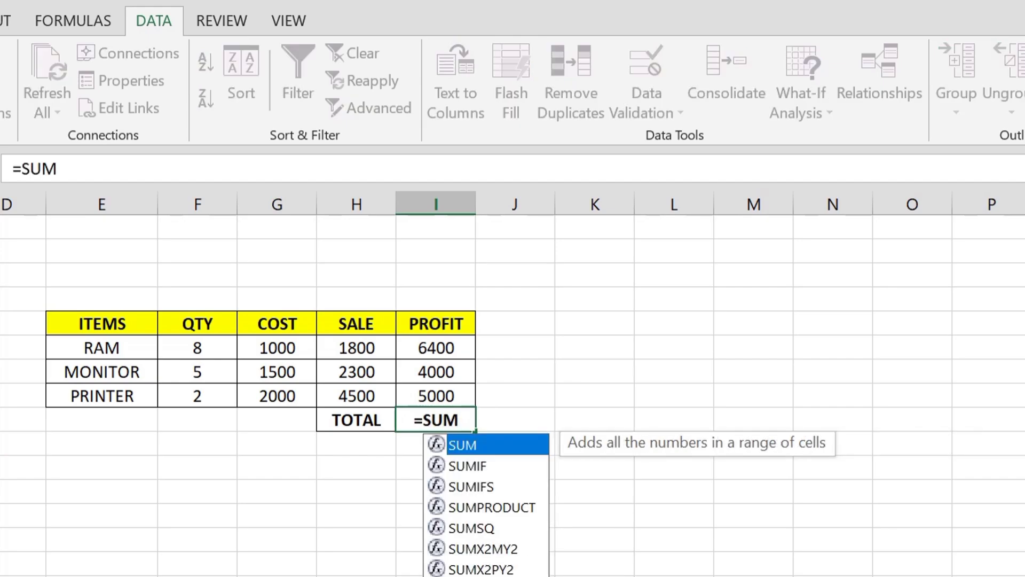
{"action": "type", "text": "("}
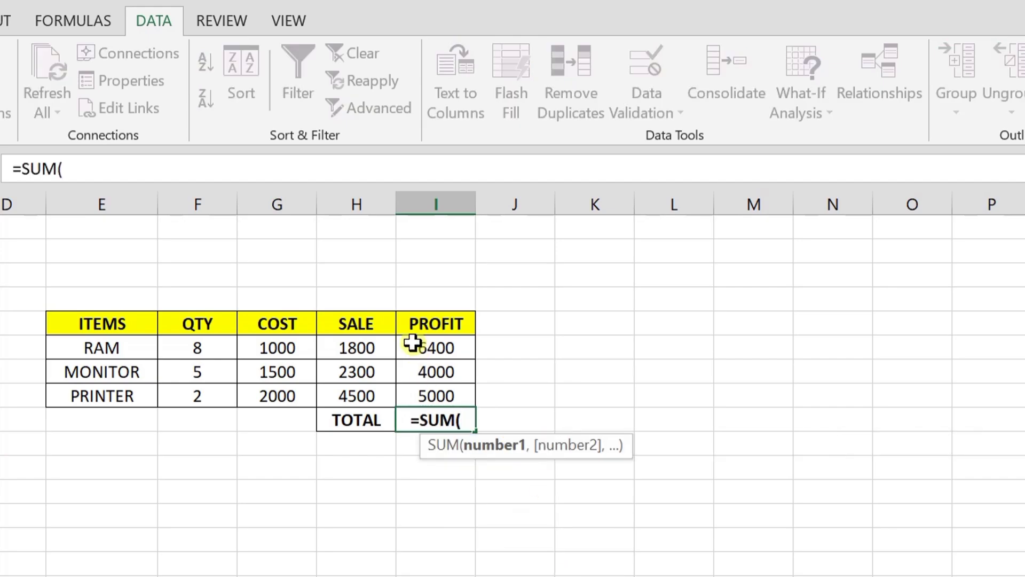
{"action": "left_click_drag", "start_coordinate": [412, 342], "coordinate": [410, 389]}
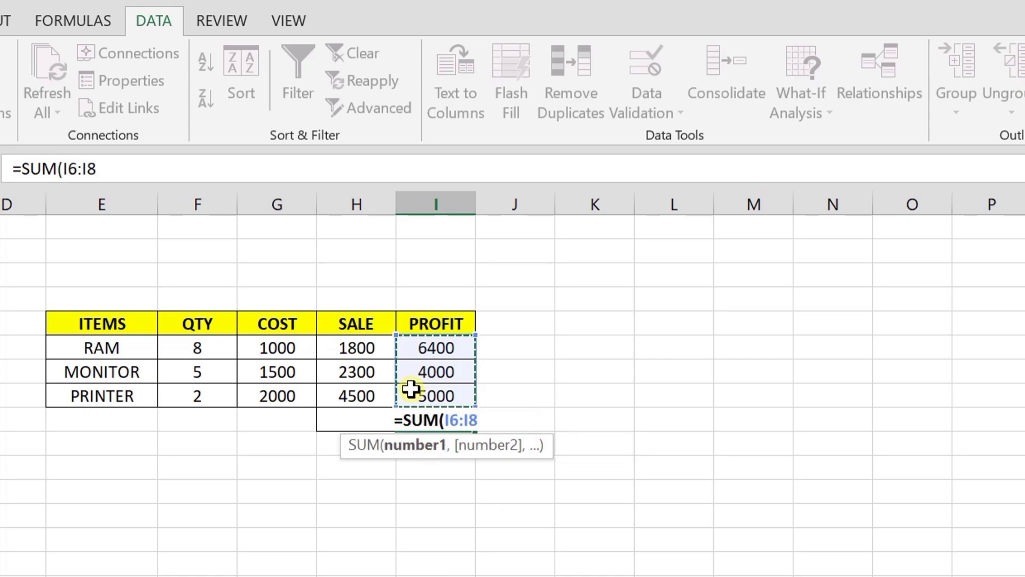
{"action": "type", "text": ")"}
{"action": "key", "text": "Return"}
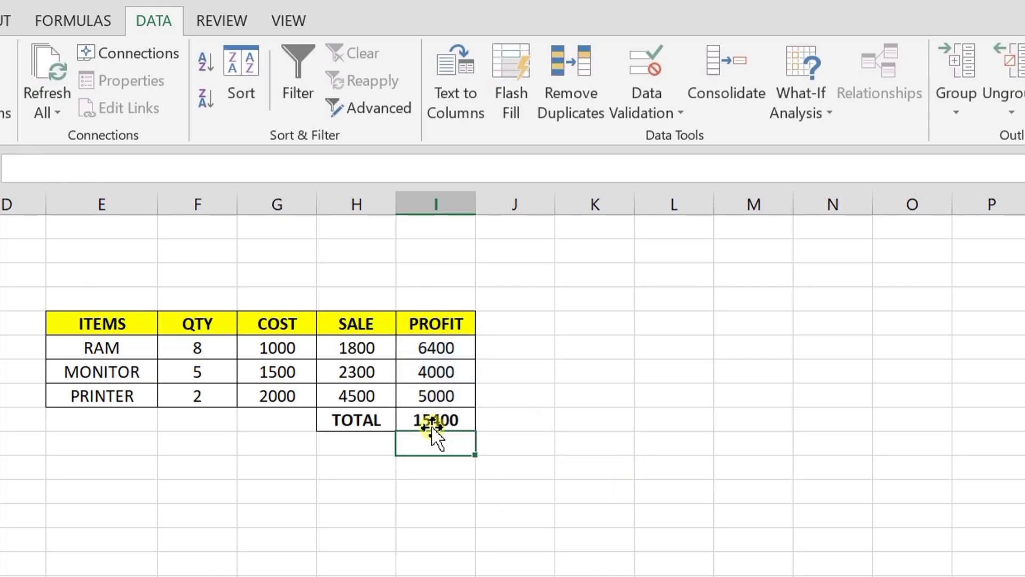
{"action": "left_click", "coordinate": [431, 420]}
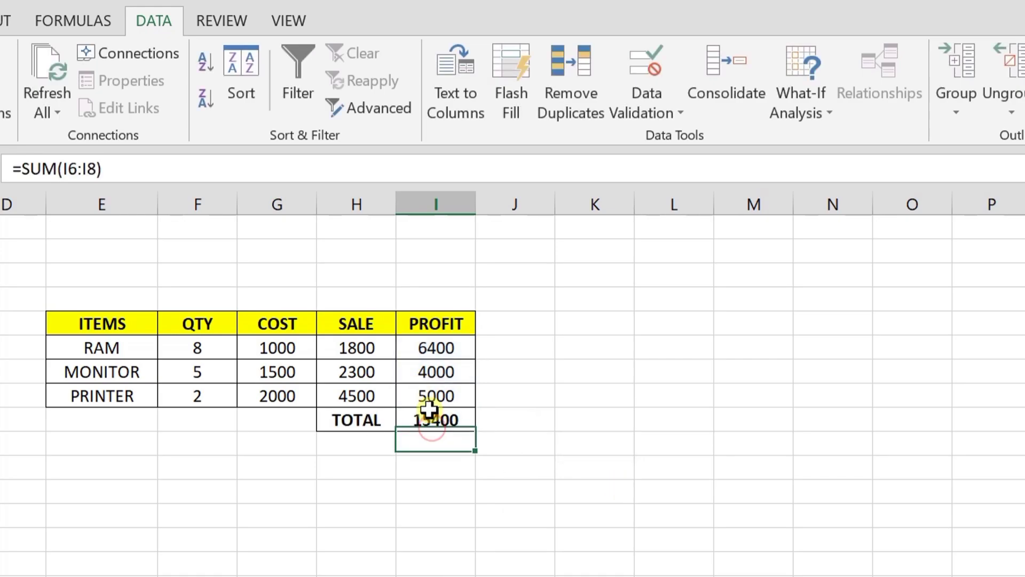
{"action": "left_click", "coordinate": [388, 557]}
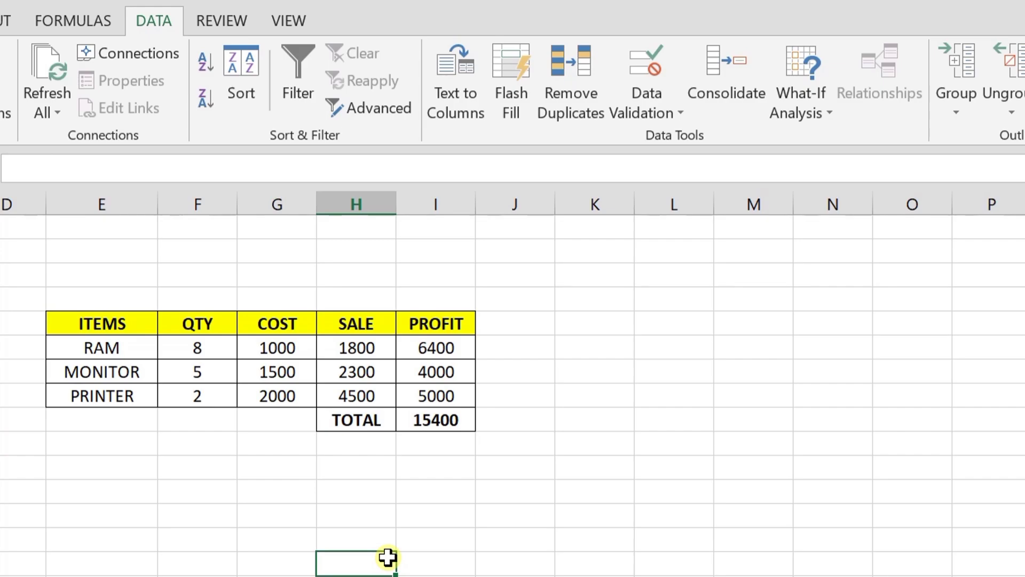
- Review the sale prices of the three items and the profit formulas from the RAM row through the PRINTER row
{"action": "left_click", "coordinate": [367, 345]}
{"action": "key", "text": "Down"}
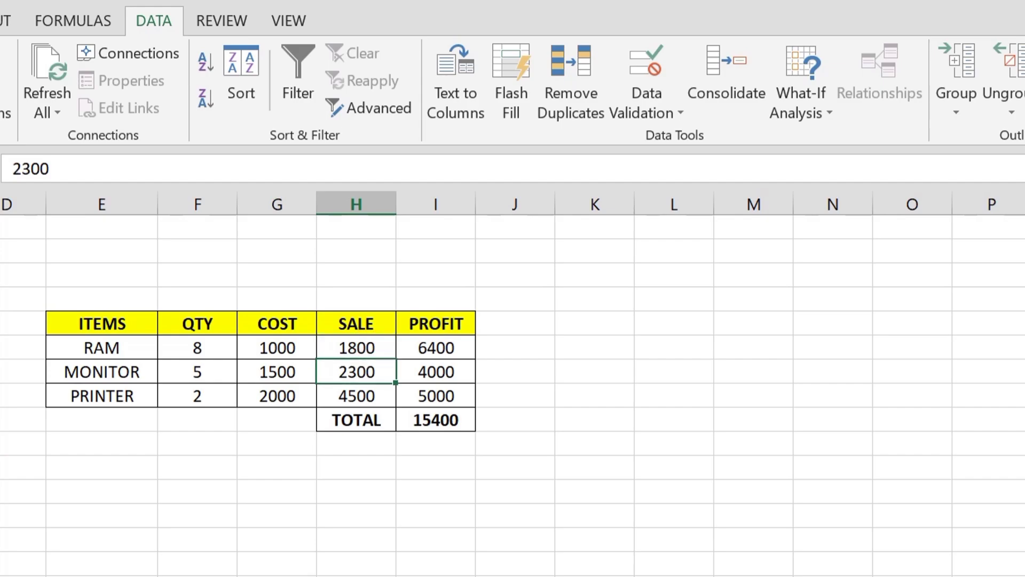
{"action": "key", "text": "Down"}
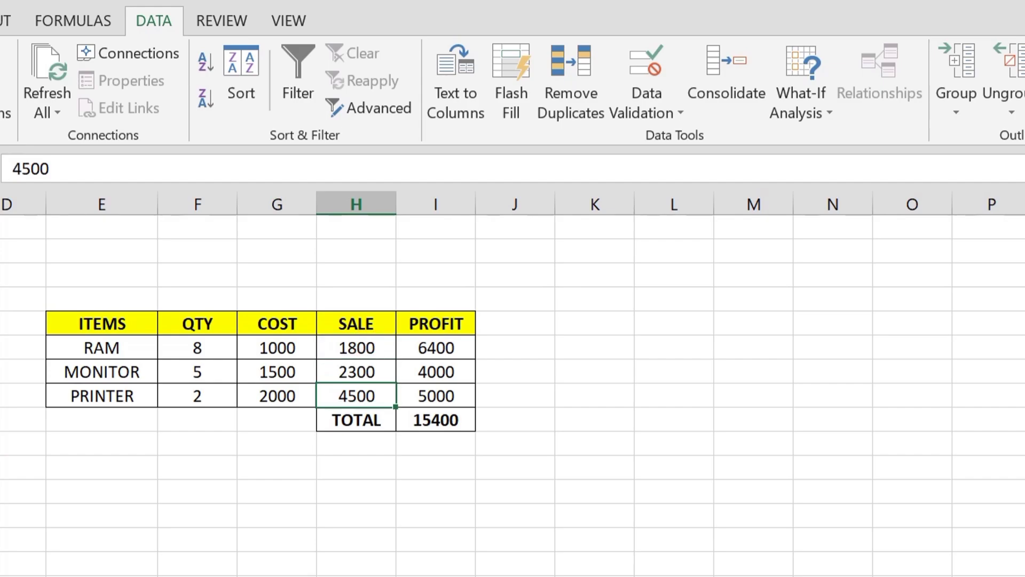
{"action": "key", "text": "Right"}
{"action": "key", "text": "Up"}
{"action": "key", "text": "Up"}
{"action": "key", "text": "Up"}
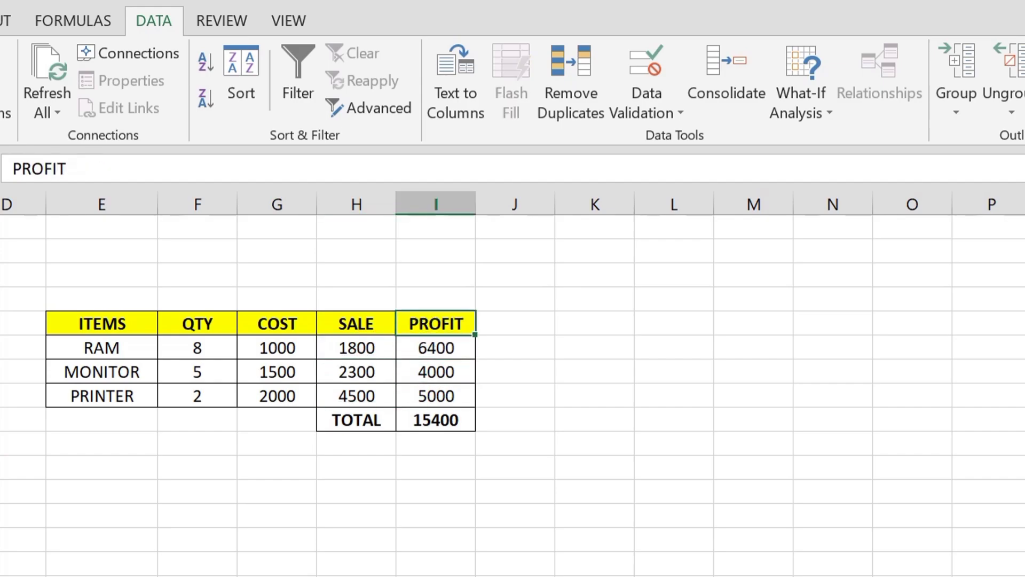
{"action": "key", "text": "Down"}
{"action": "key", "text": "Down"}
{"action": "key", "text": "Down"}
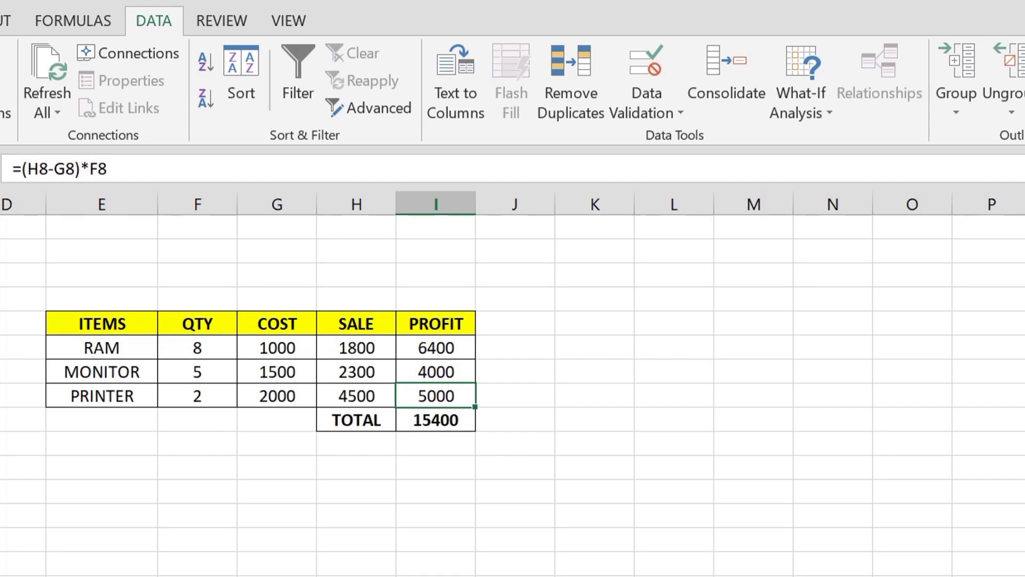
{"action": "left_click", "coordinate": [801, 113]}
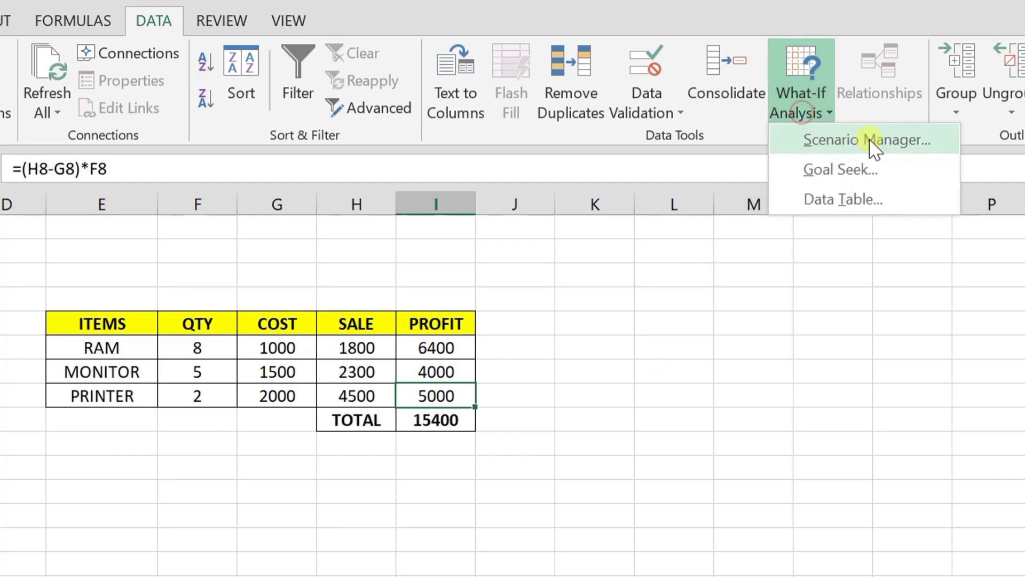
{"action": "left_click", "coordinate": [626, 366]}
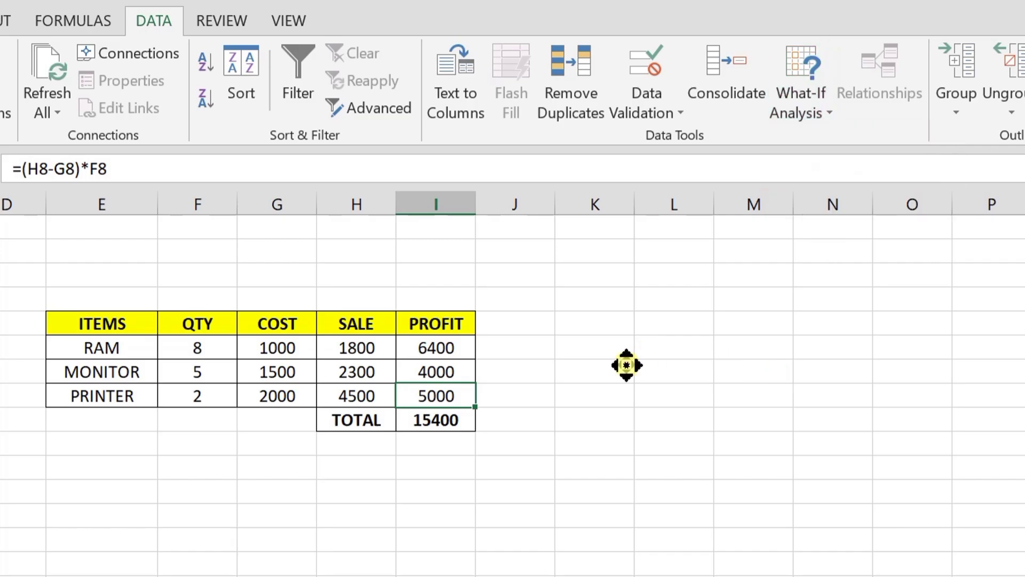
{"action": "scroll", "coordinate": [480, 525], "scroll_direction": "down", "scroll_amount": 5}
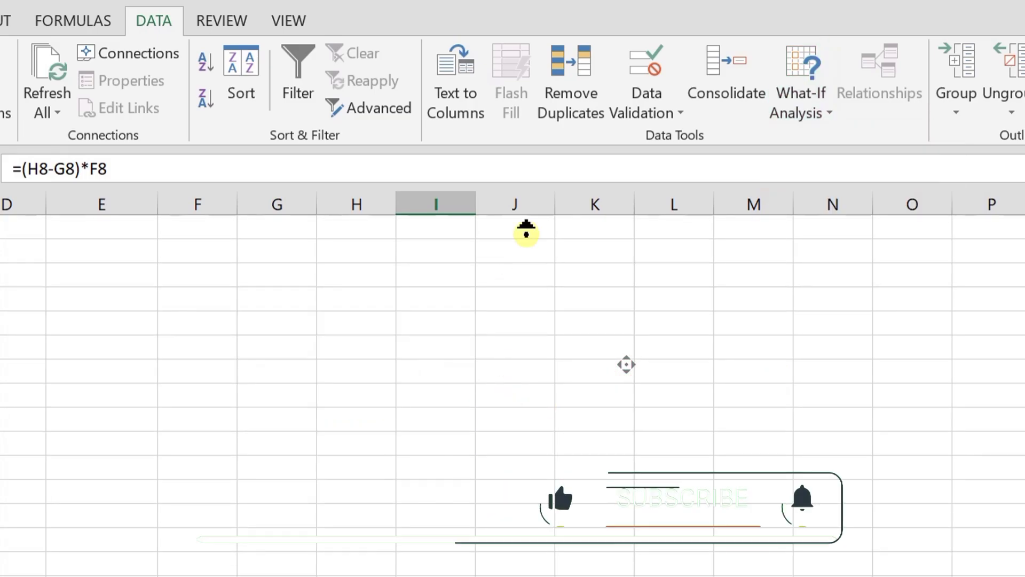
{"action": "scroll", "coordinate": [526, 232], "scroll_direction": "up", "scroll_amount": 5}
- Select the quantity, cost and sale values in F6:H8 and open the What-If Analysis Scenario Manager
{"action": "left_click", "coordinate": [208, 347]}
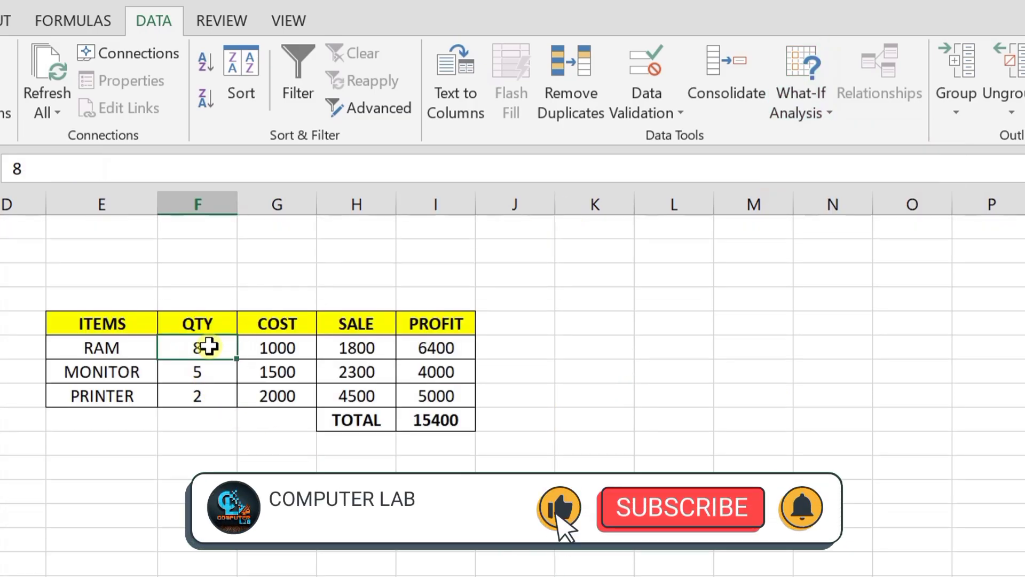
{"action": "left_click_drag", "start_coordinate": [208, 347], "coordinate": [348, 391]}
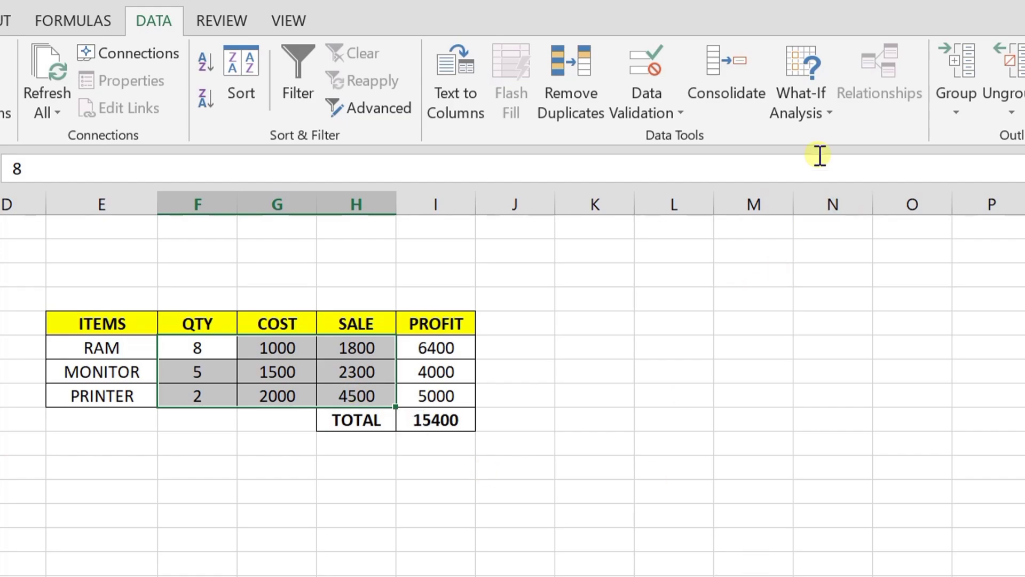
{"action": "left_click", "coordinate": [815, 117]}
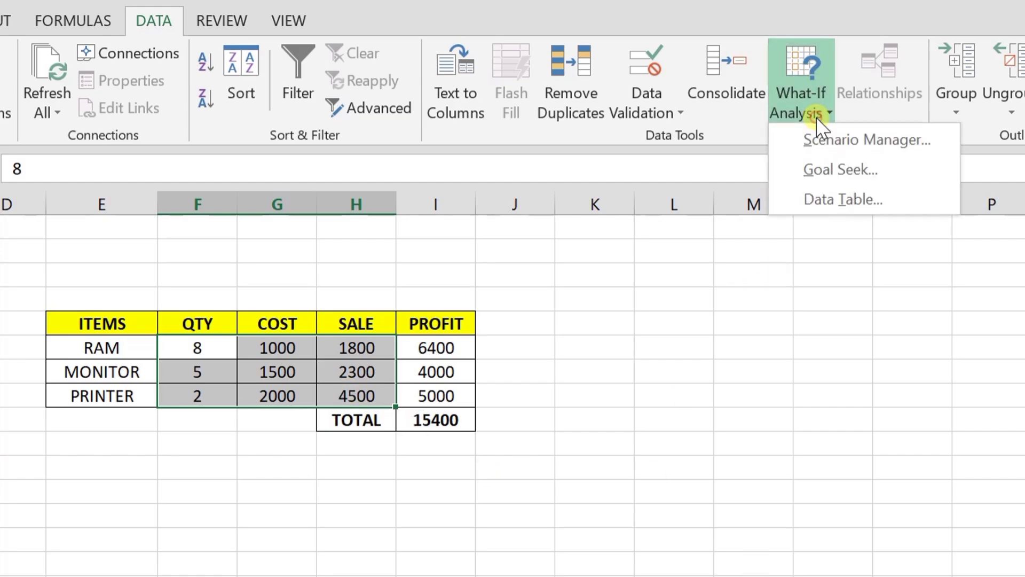
{"action": "left_click", "coordinate": [904, 154]}
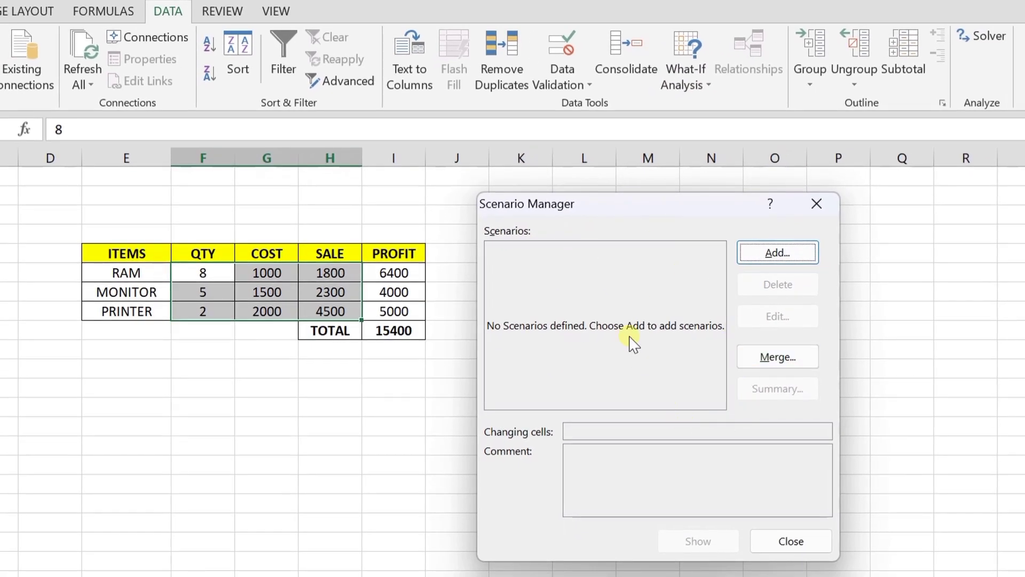
- Add a scenario named CURRENT SCENARIO with F6:H8 as changing cells, keeping the existing table values
{"action": "left_click", "coordinate": [766, 260]}
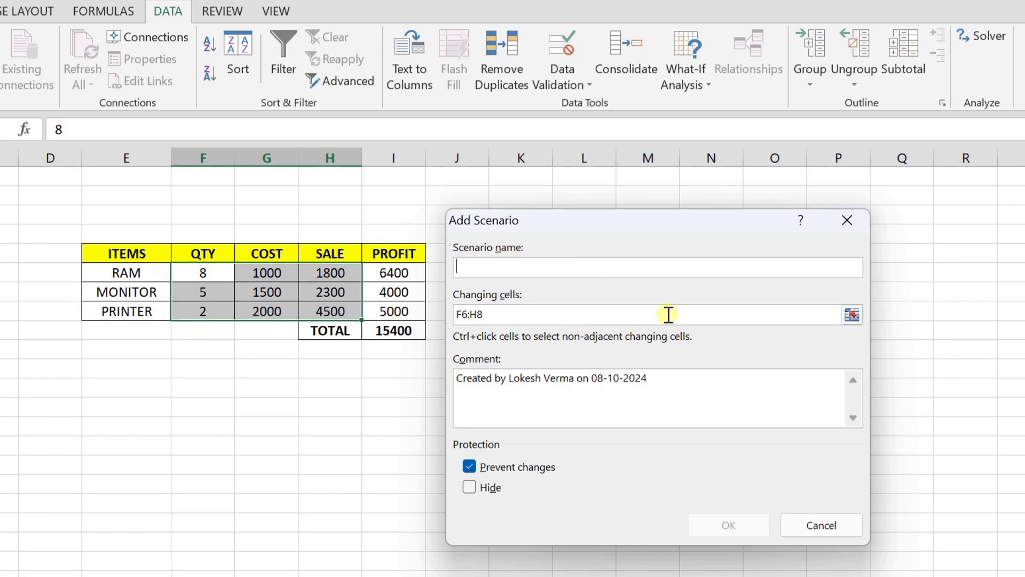
{"action": "type", "text": "URRENT "}
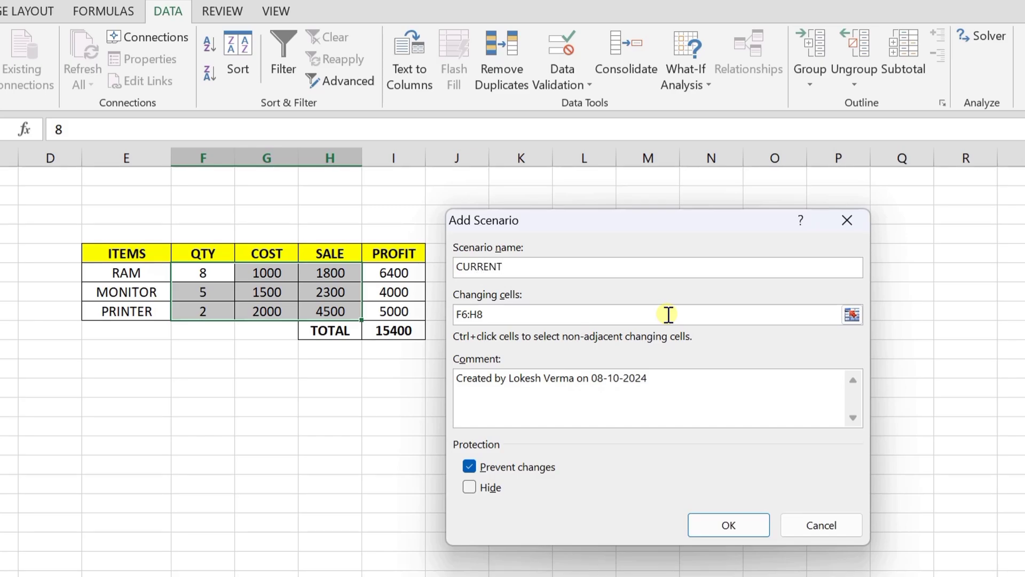
{"action": "type", "text": "SCENARIO"}
{"action": "left_click", "coordinate": [728, 528]}
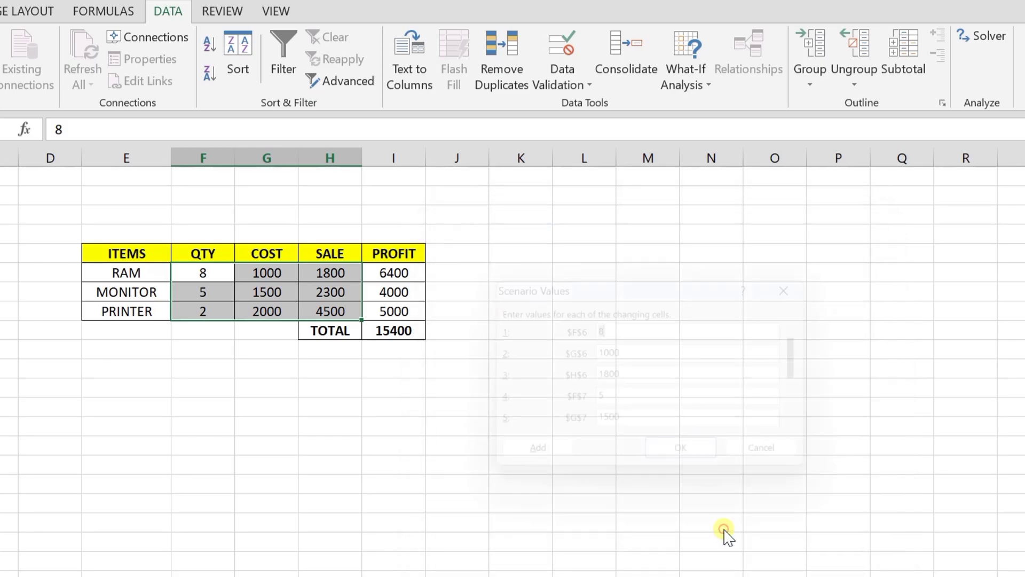
{"action": "left_click", "coordinate": [688, 460]}
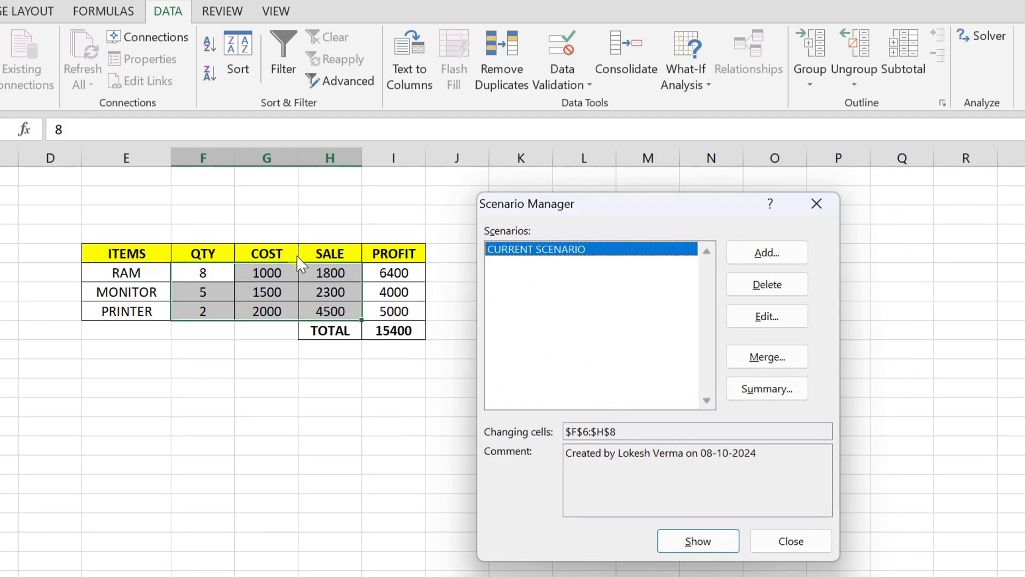
- Add a scenario named SCENARIO 1 for cells F6:H8 and set its RAM sale price in H6 to 1850
{"action": "left_click", "coordinate": [783, 258]}
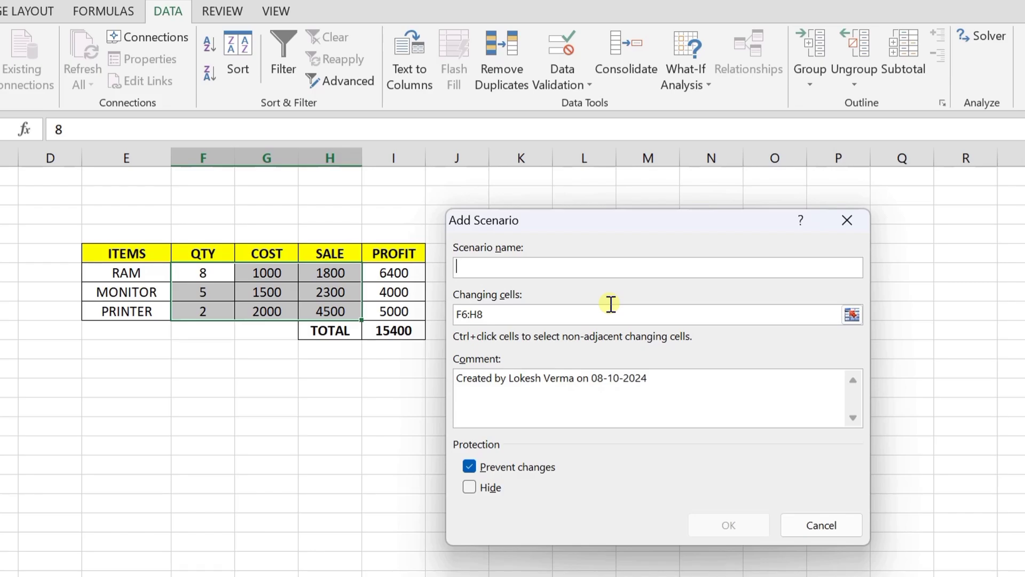
{"action": "type", "text": "SCENARIO 1"}
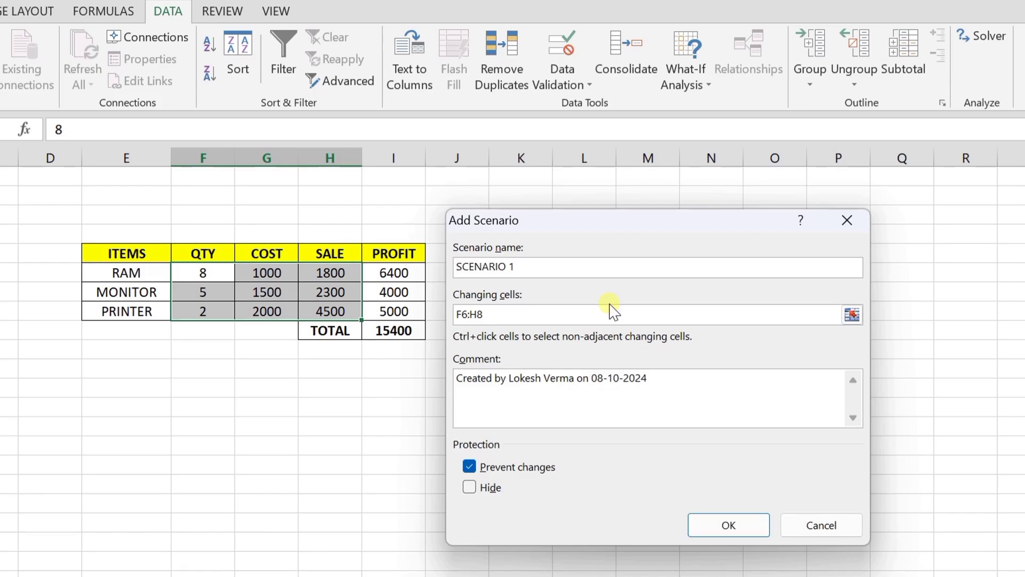
{"action": "left_click", "coordinate": [726, 527]}
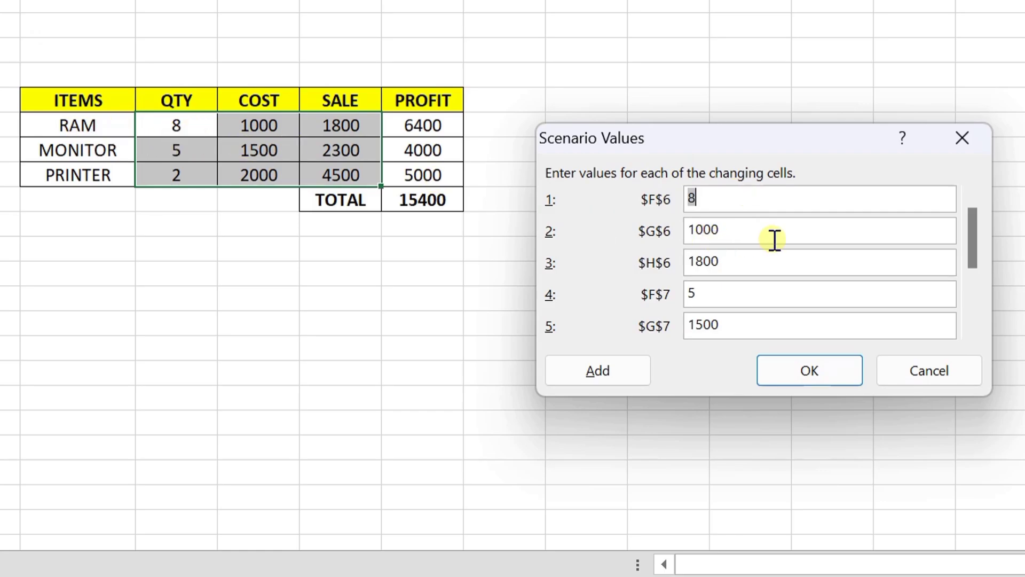
{"action": "key", "text": "Tab"}
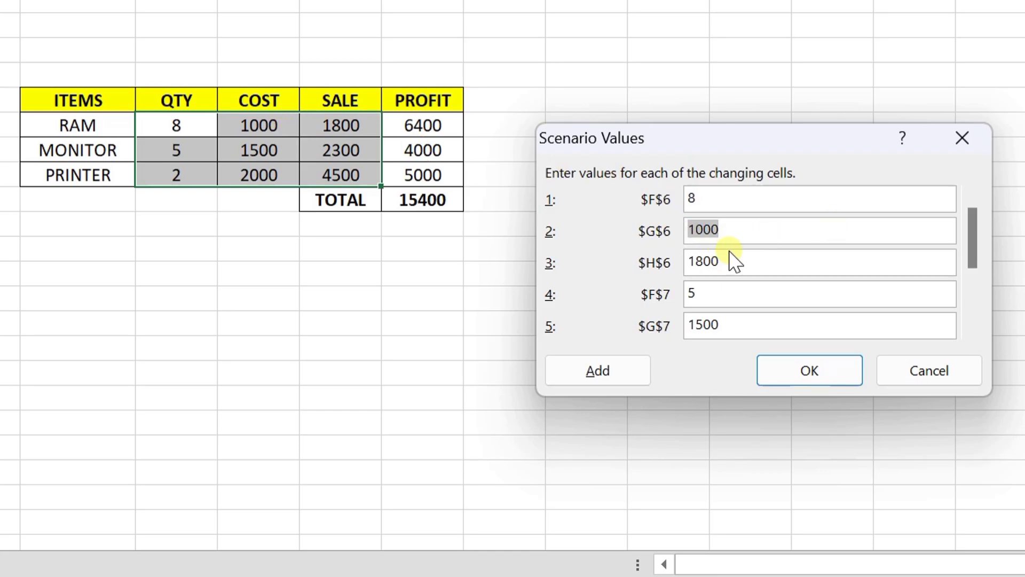
{"action": "key", "text": "Tab"}
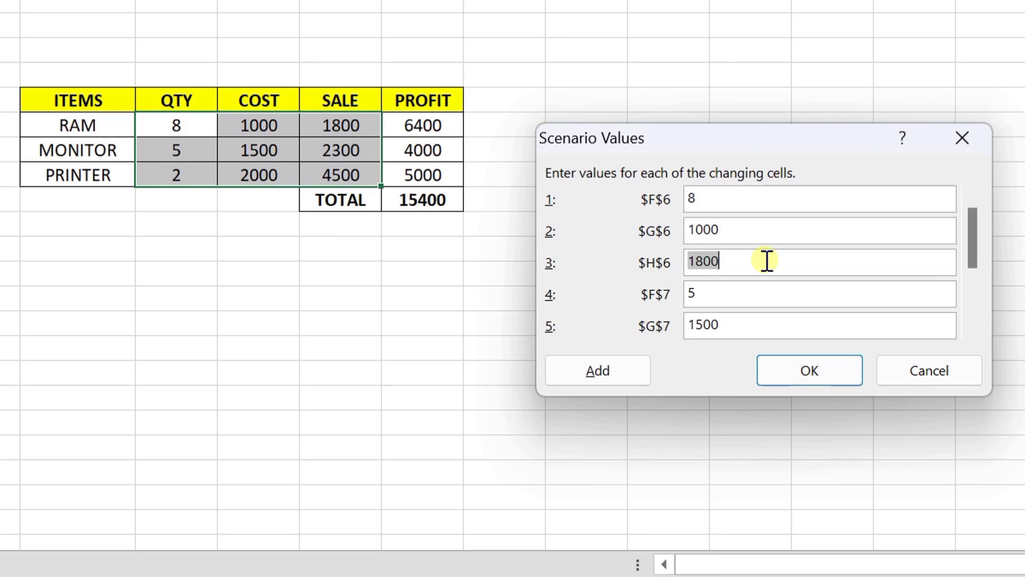
{"action": "key", "text": "BackSpace"}
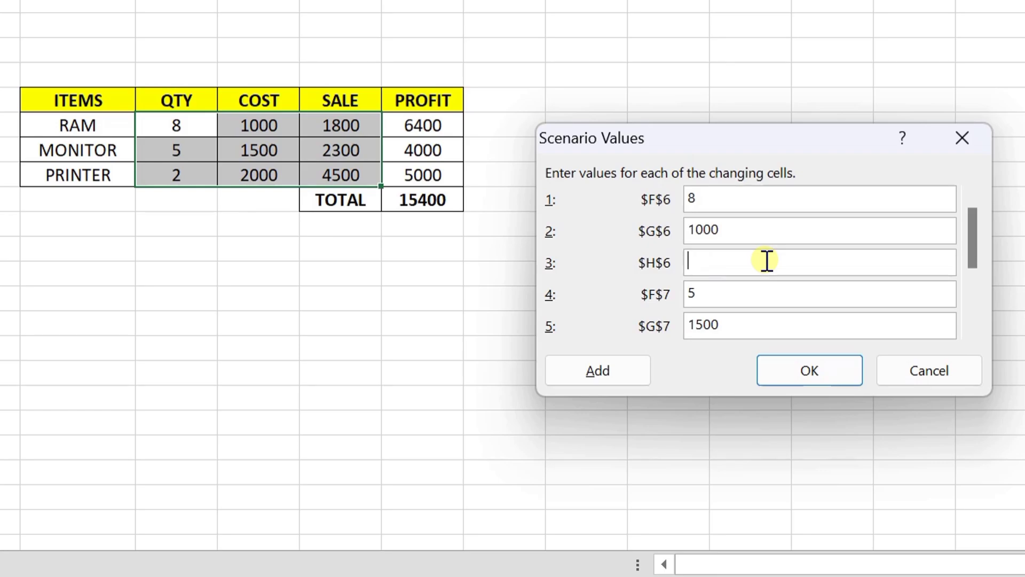
{"action": "type", "text": "1850"}
{"action": "key", "text": "Tab"}
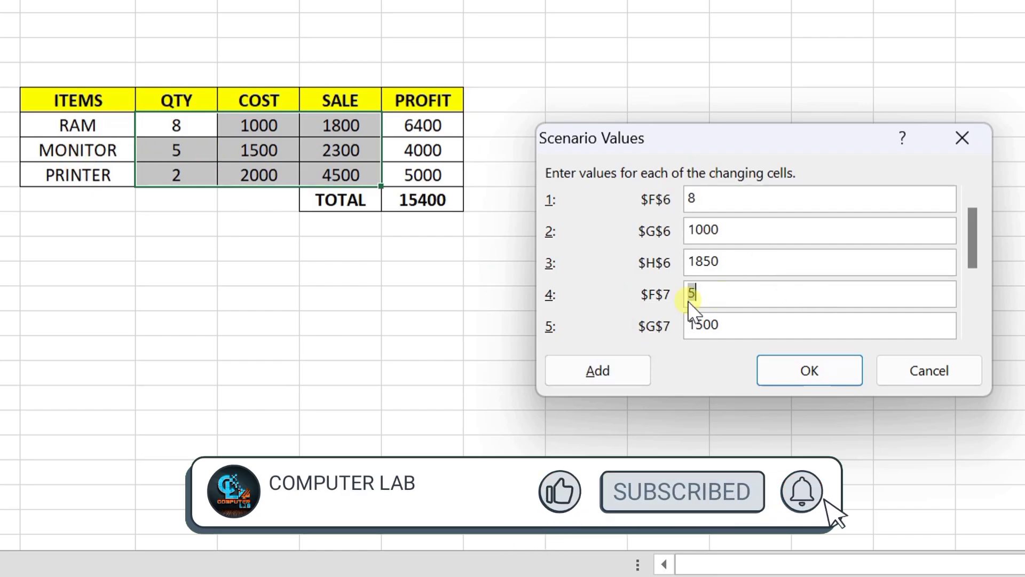
- Set the MONITOR sale price in H7 to 2400 and the PRINTER sale price in H8 to 4700, and save the scenario
{"action": "key", "text": "Tab"}
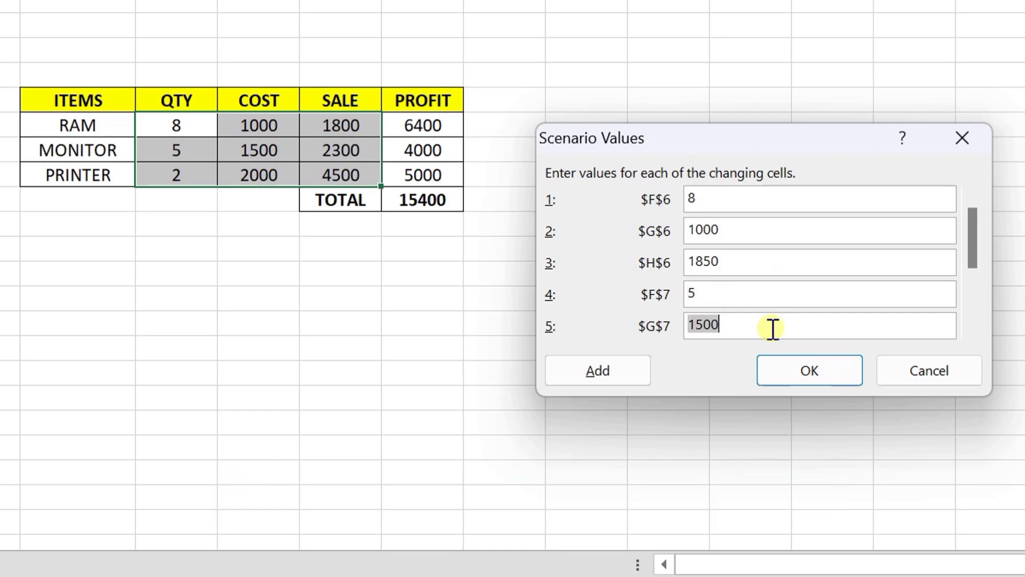
{"action": "key", "text": "Tab"}
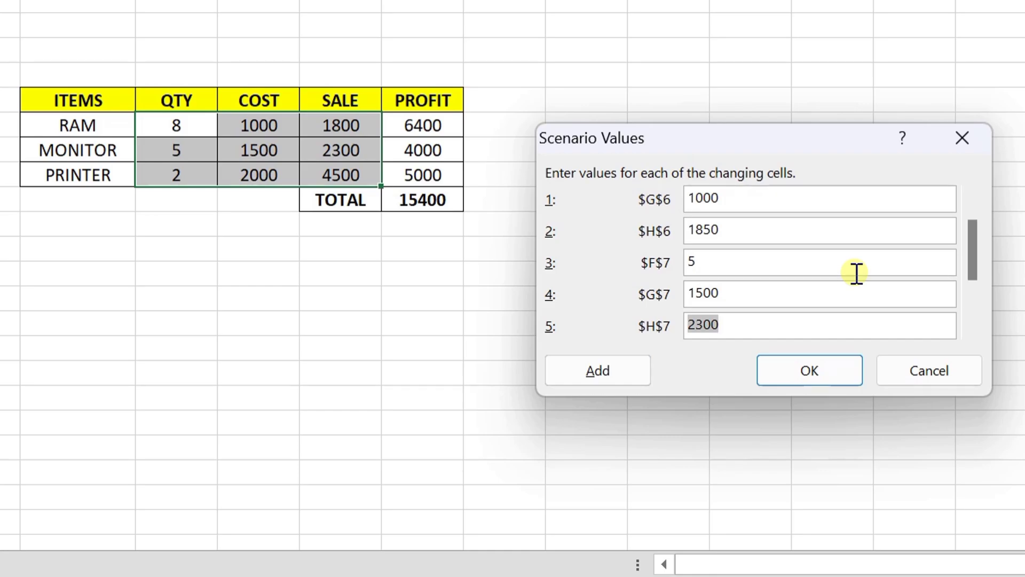
{"action": "type", "text": "2400"}
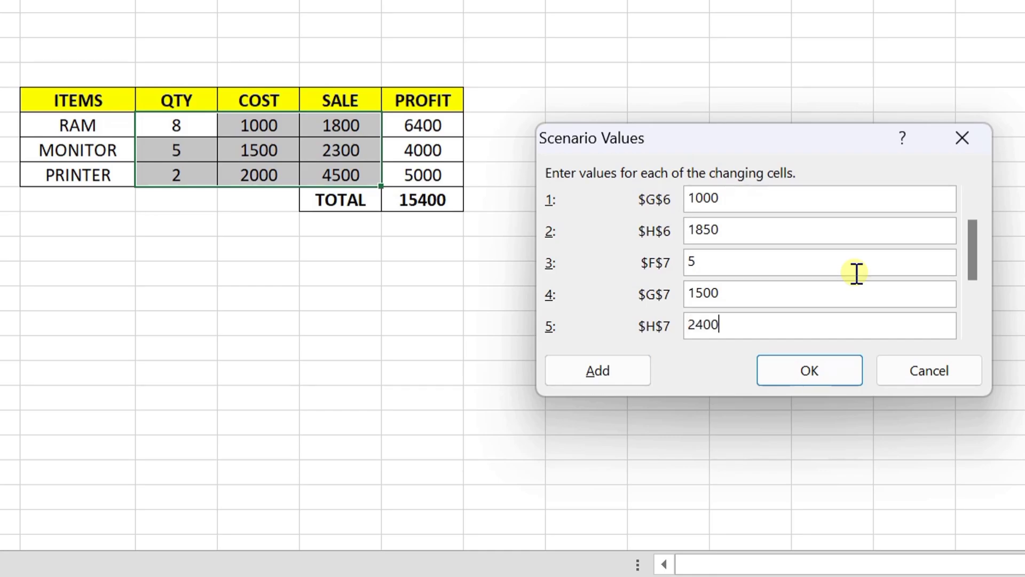
{"action": "key", "text": "Tab"}
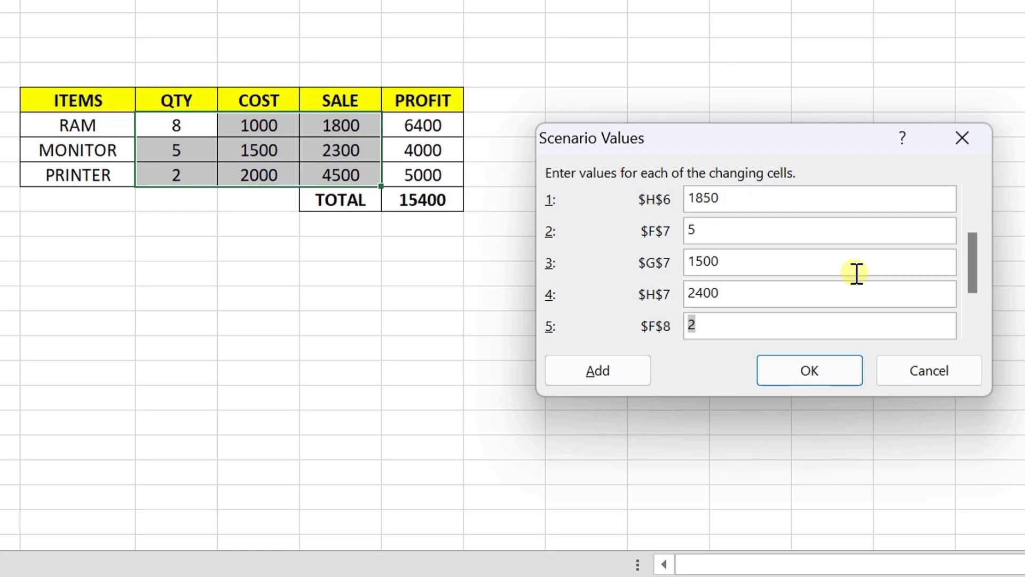
{"action": "key", "text": "Tab"}
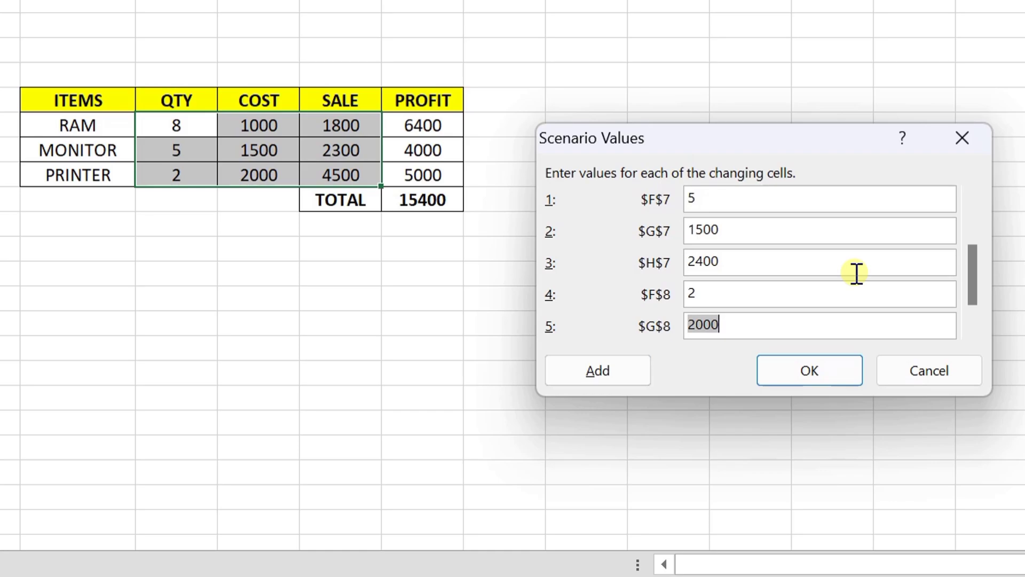
{"action": "key", "text": "Tab"}
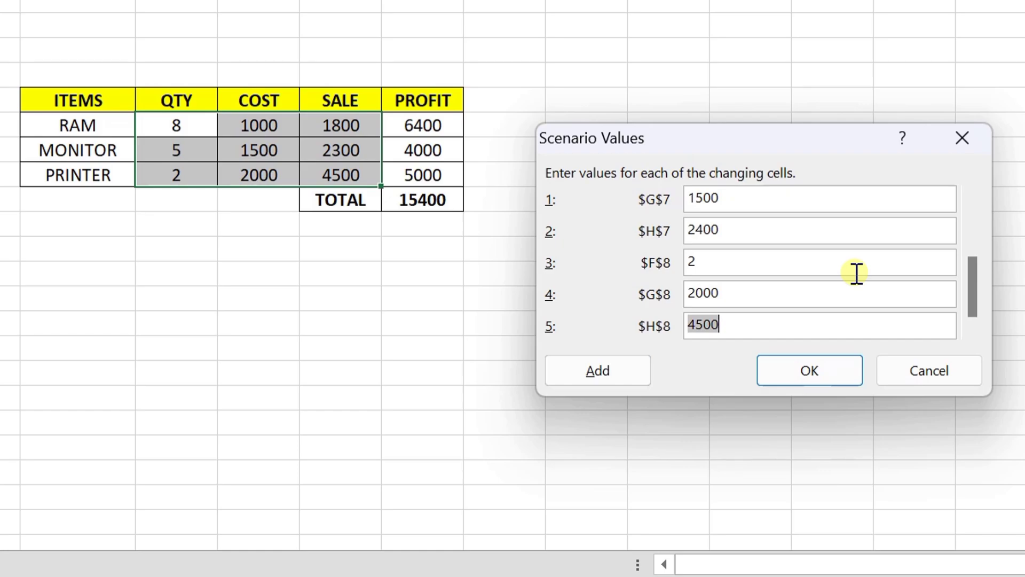
{"action": "type", "text": "4700"}
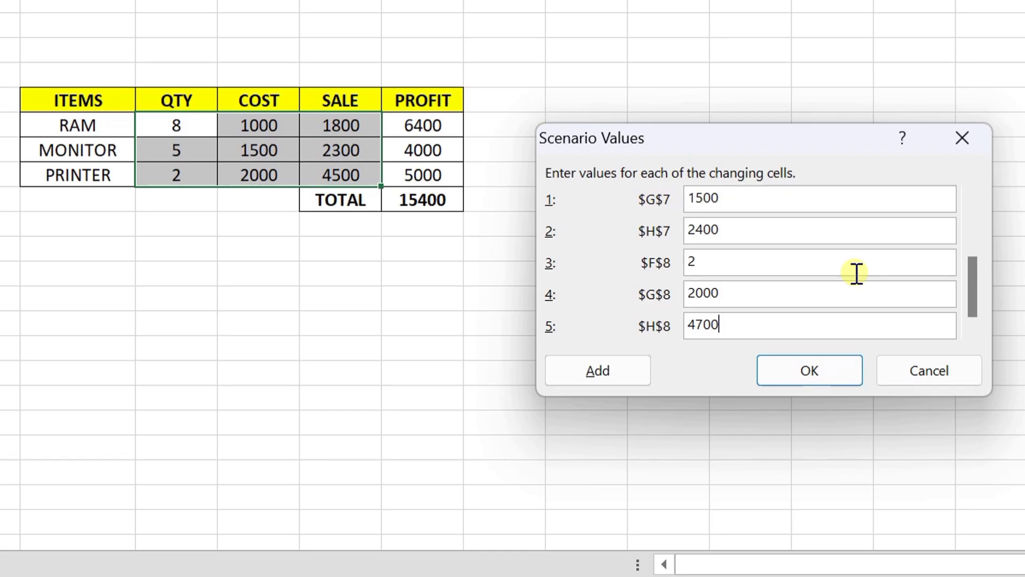
{"action": "left_click", "coordinate": [831, 371]}
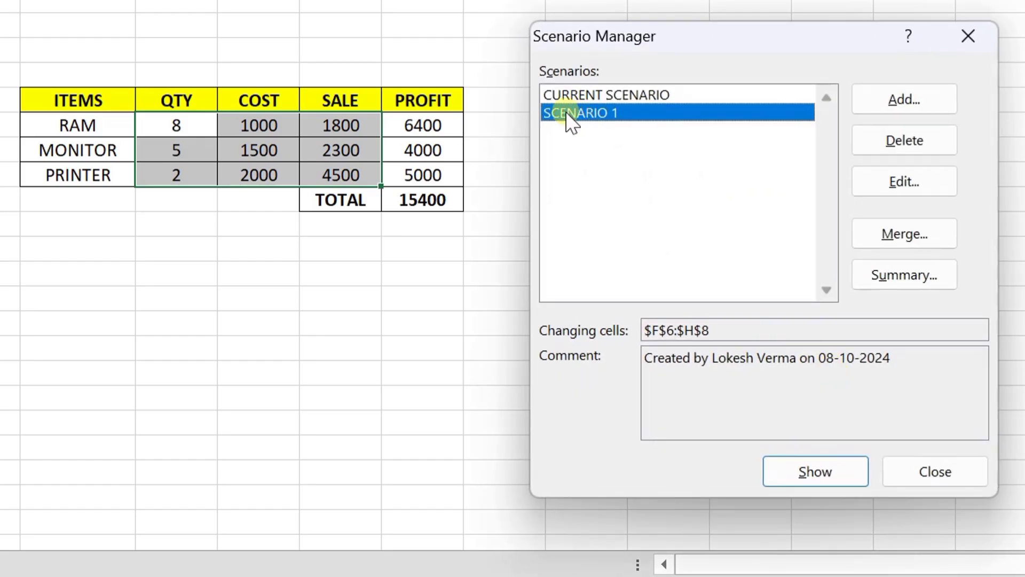
- Add a scenario named SCENARIO 2 for cells F6:H8, with the RAM quantity in F6 at 10 and sale price in H6 at 1750
{"action": "left_click", "coordinate": [595, 112]}
{"action": "left_click", "coordinate": [886, 101]}
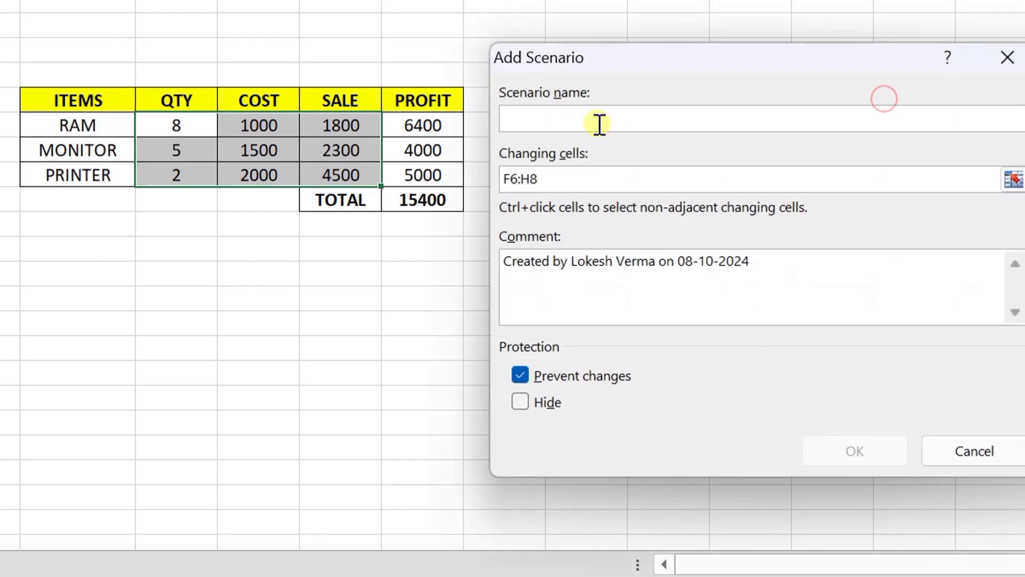
{"action": "type", "text": "SCENARIO 2"}
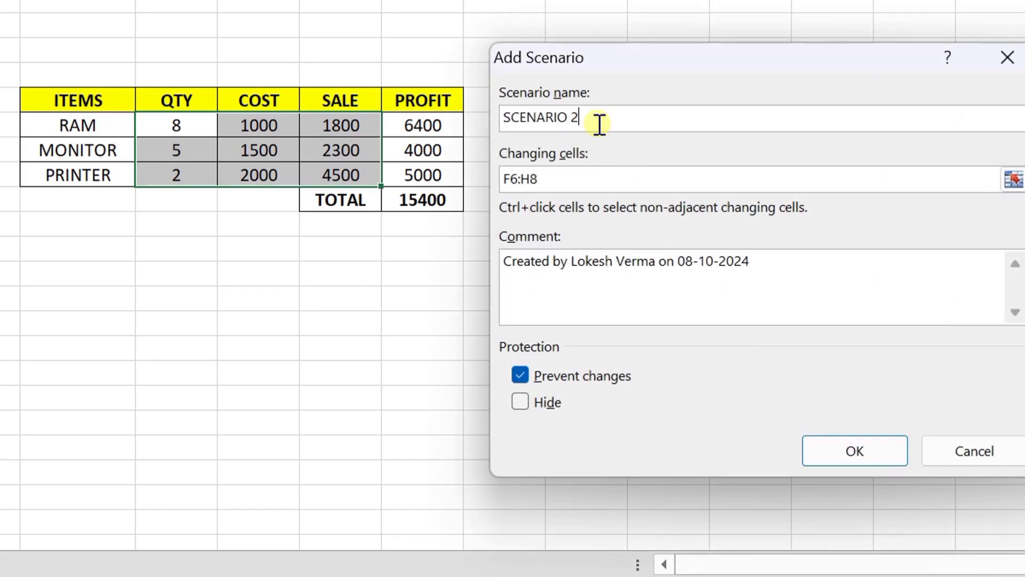
{"action": "left_click", "coordinate": [841, 449]}
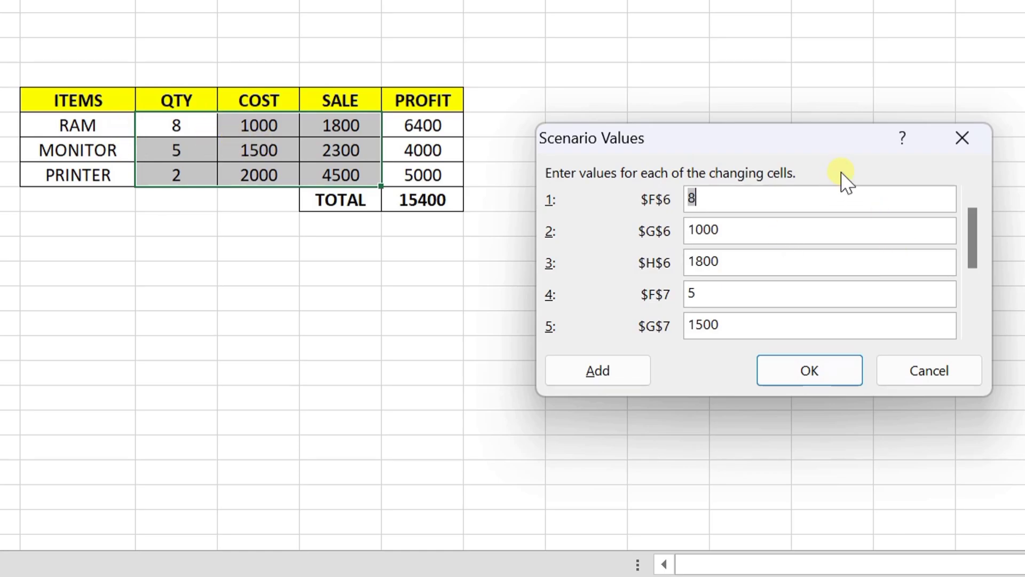
{"action": "type", "text": "10"}
{"action": "key", "text": "Tab"}
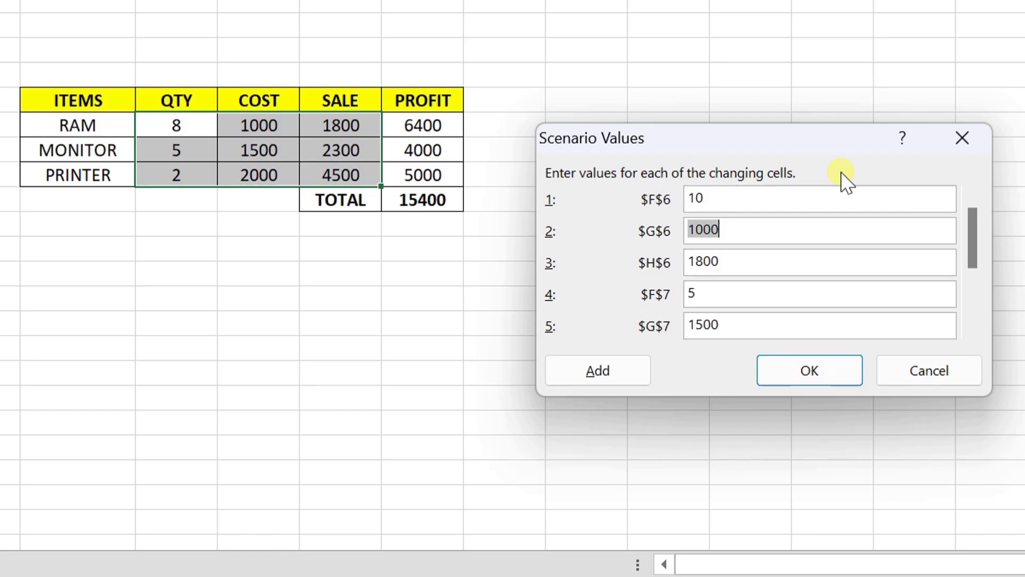
{"action": "key", "text": "Tab"}
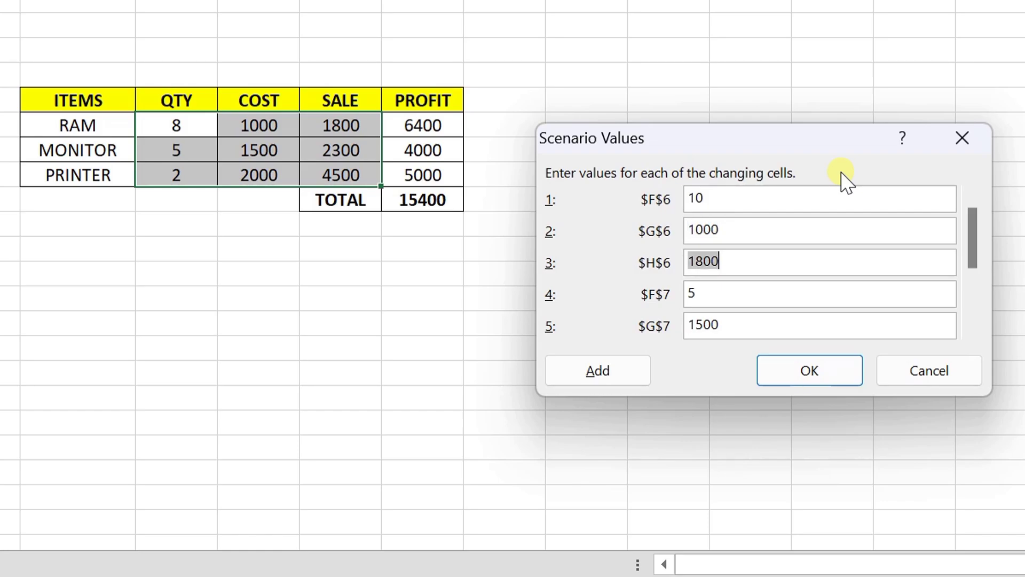
{"action": "type", "text": "1750"}
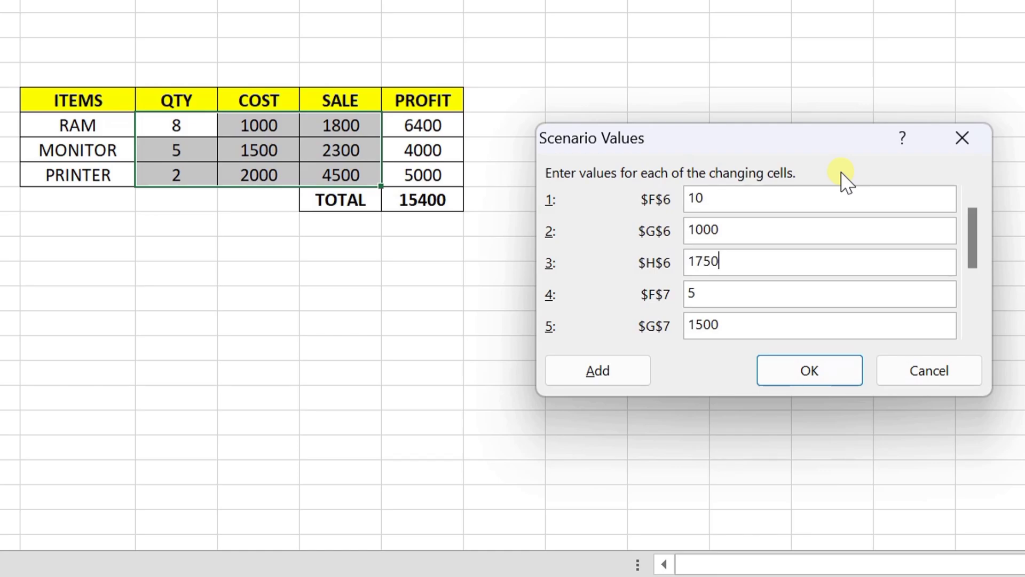
- Set the scenario's MONITOR quantity in F7 to 8 and its sale price in H7 to 2200
{"action": "key", "text": "Tab"}
{"action": "type", "text": "8"}
{"action": "key", "text": "Tab"}
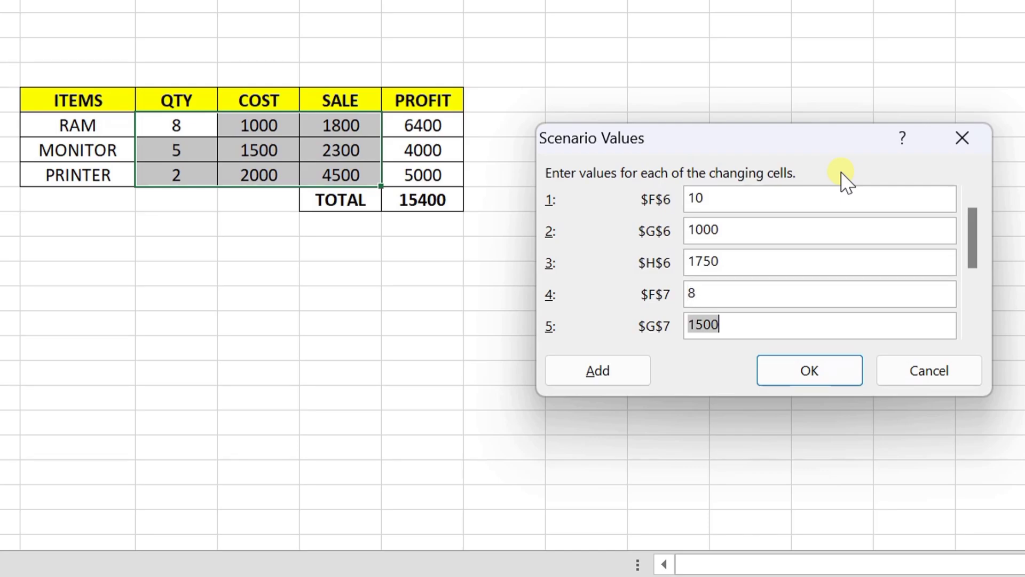
{"action": "key", "text": "Tab"}
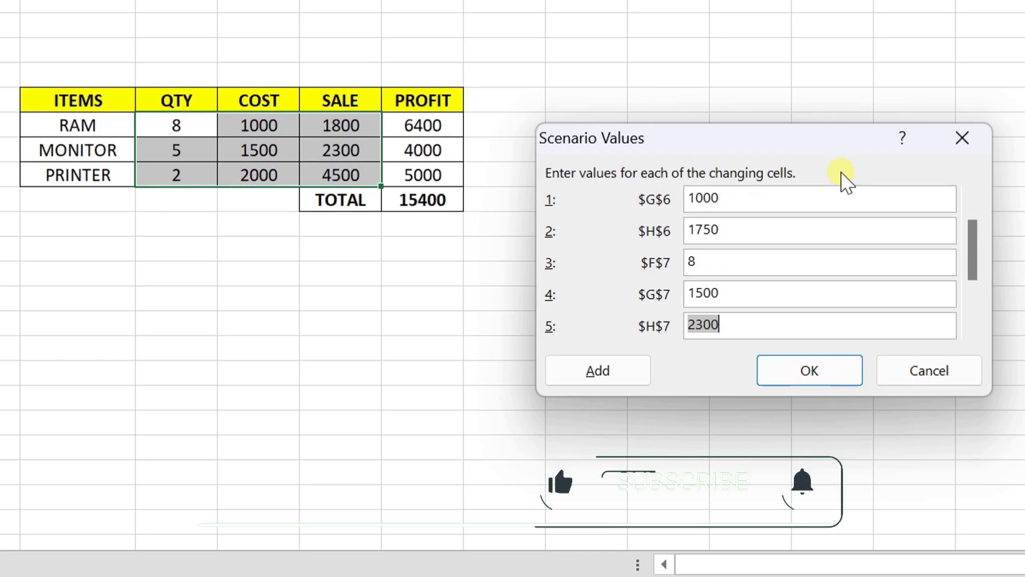
{"action": "type", "text": "2200"}
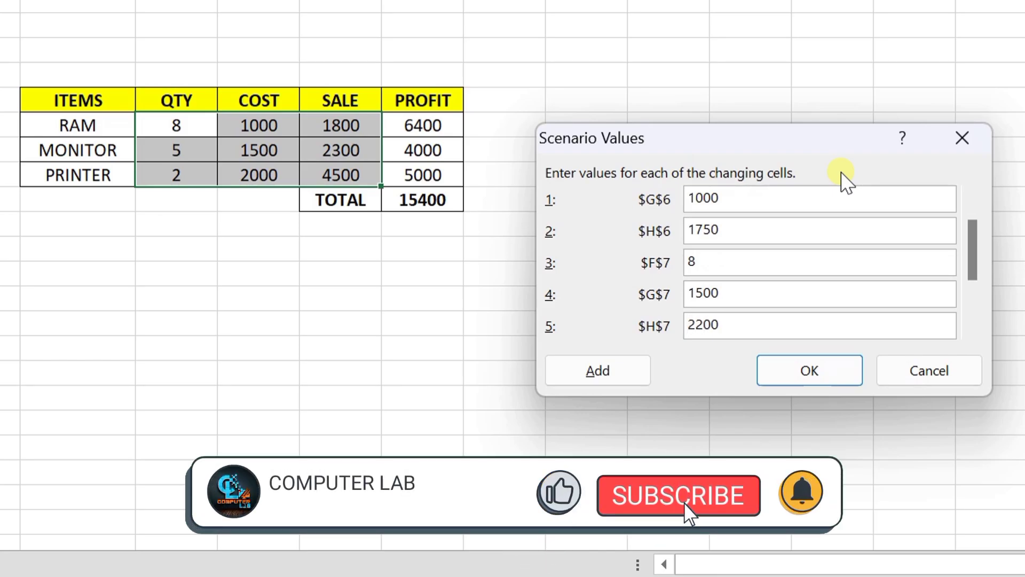
- Set the PRINTER quantity in F8 to 5 and its sale price in H8 to 4300, and save the scenario
{"action": "key", "text": "Tab"}
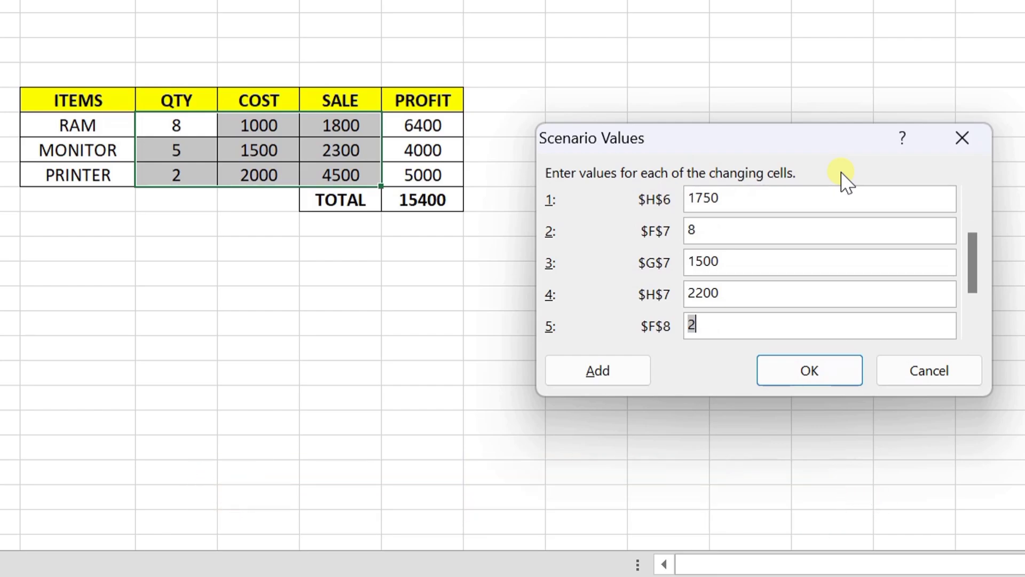
{"action": "type", "text": "5"}
{"action": "key", "text": "Tab"}
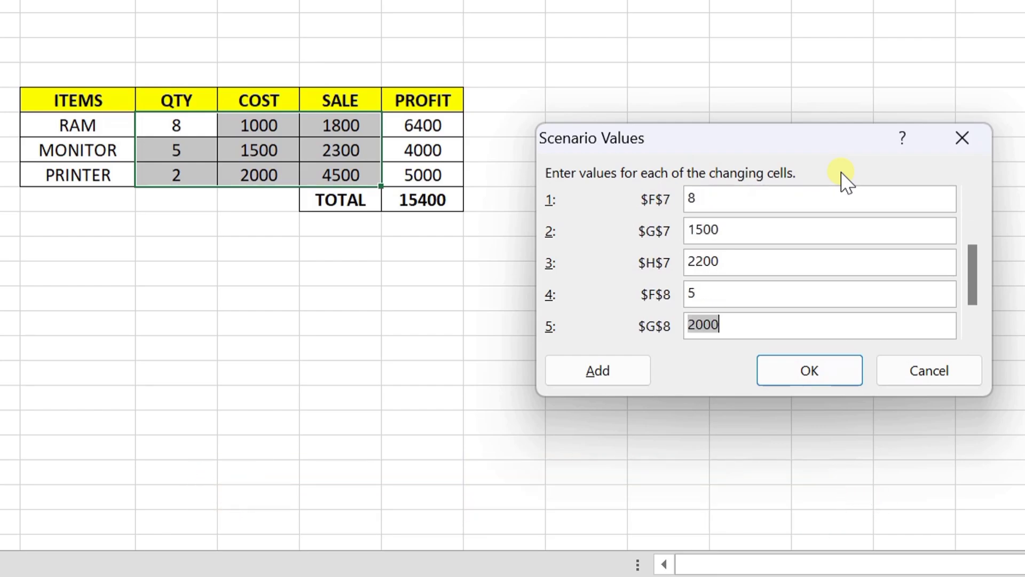
{"action": "key", "text": "Tab"}
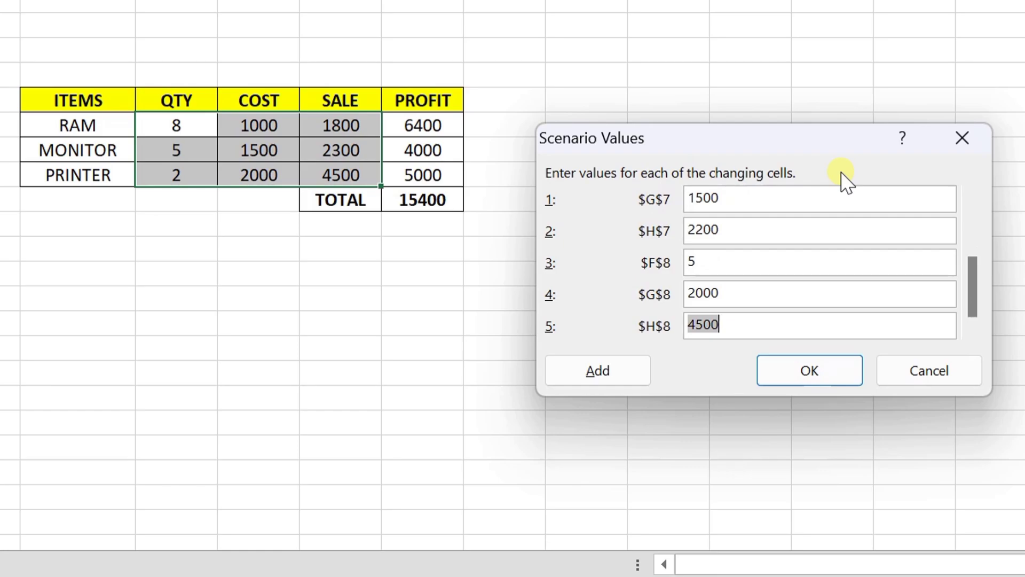
{"action": "type", "text": "4300"}
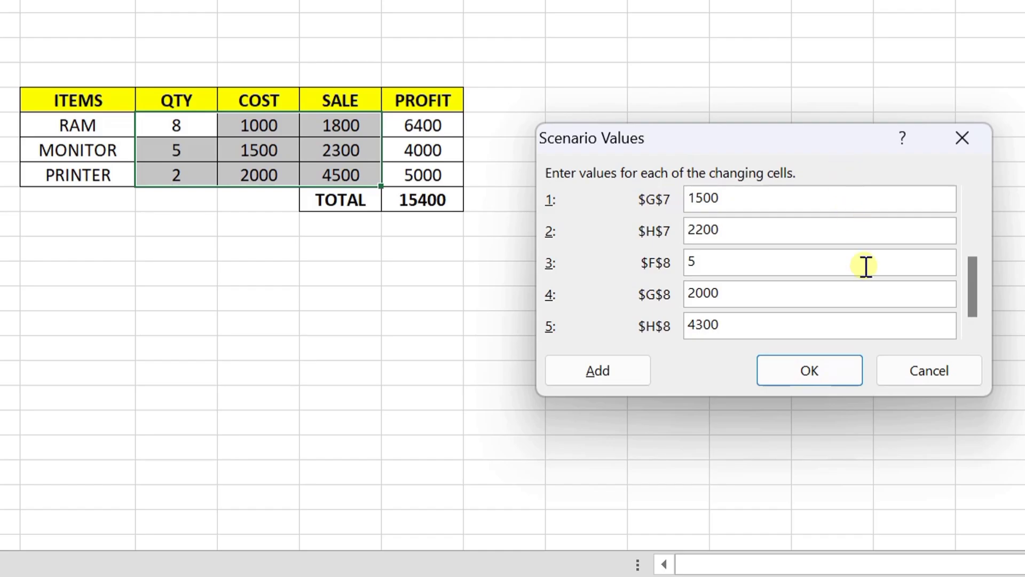
{"action": "left_click", "coordinate": [826, 371]}
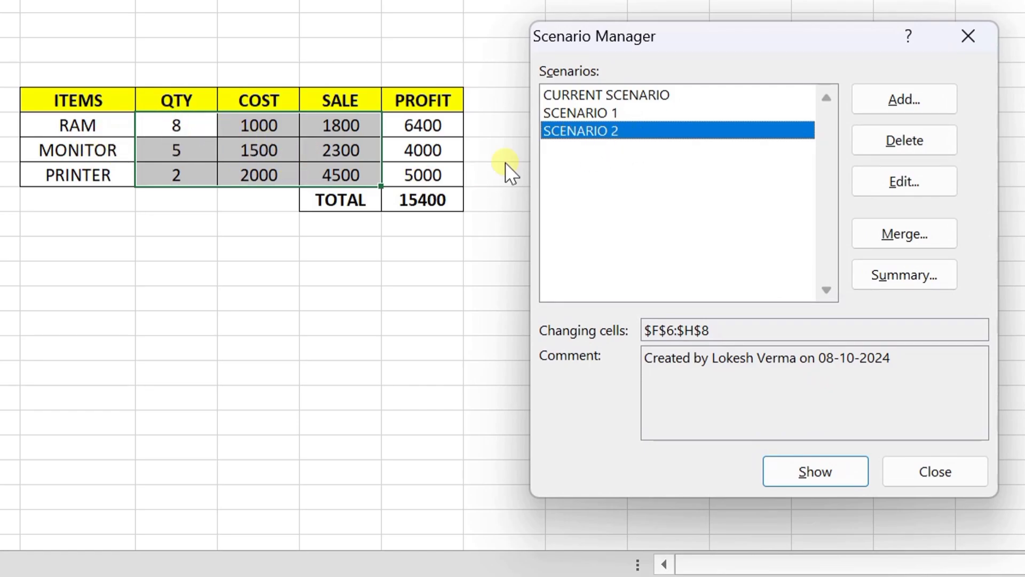
- Show SCENARIO 1, SCENARIO 2 and CURRENT SCENARIO in turn in the table to compare their profits
{"action": "left_click", "coordinate": [578, 106]}
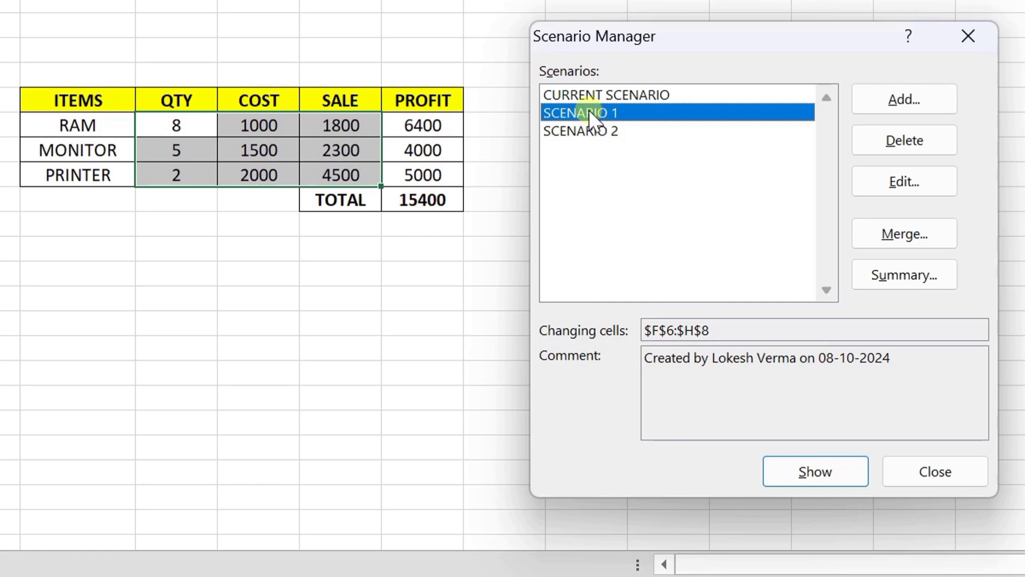
{"action": "left_click", "coordinate": [812, 472]}
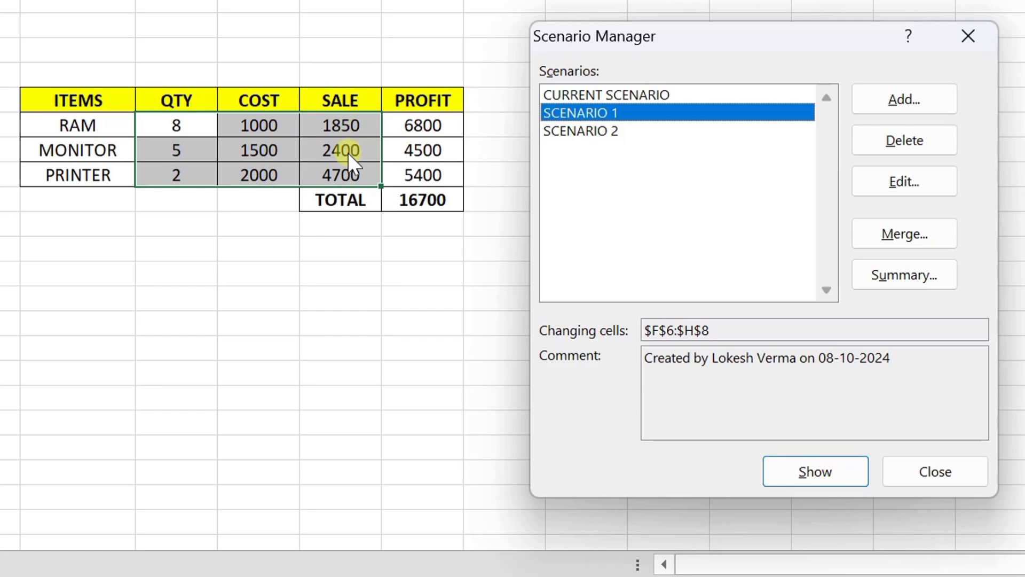
{"action": "left_click", "coordinate": [575, 134]}
{"action": "left_click", "coordinate": [803, 471]}
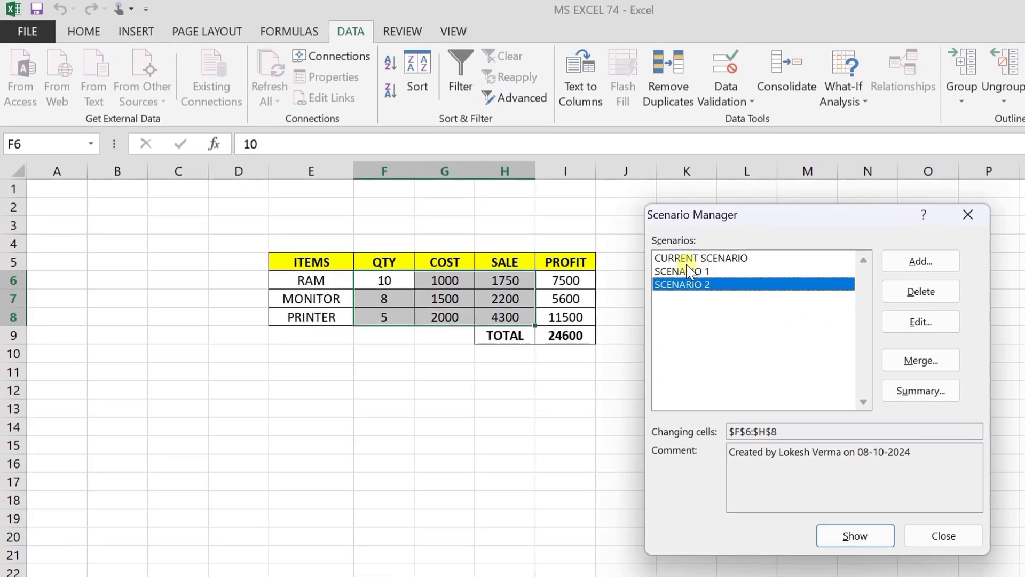
{"action": "left_click", "coordinate": [682, 258]}
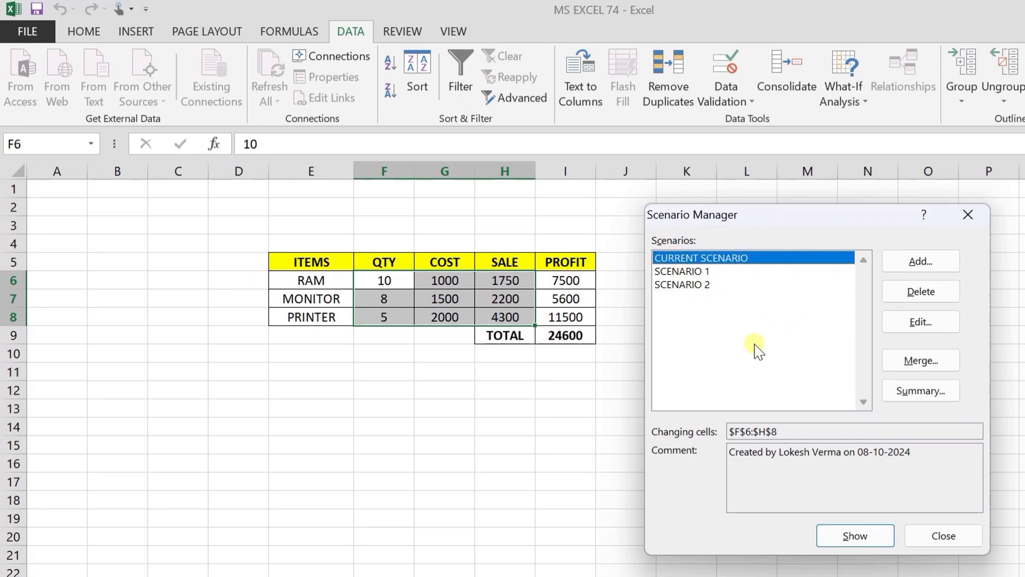
{"action": "left_click", "coordinate": [850, 535]}
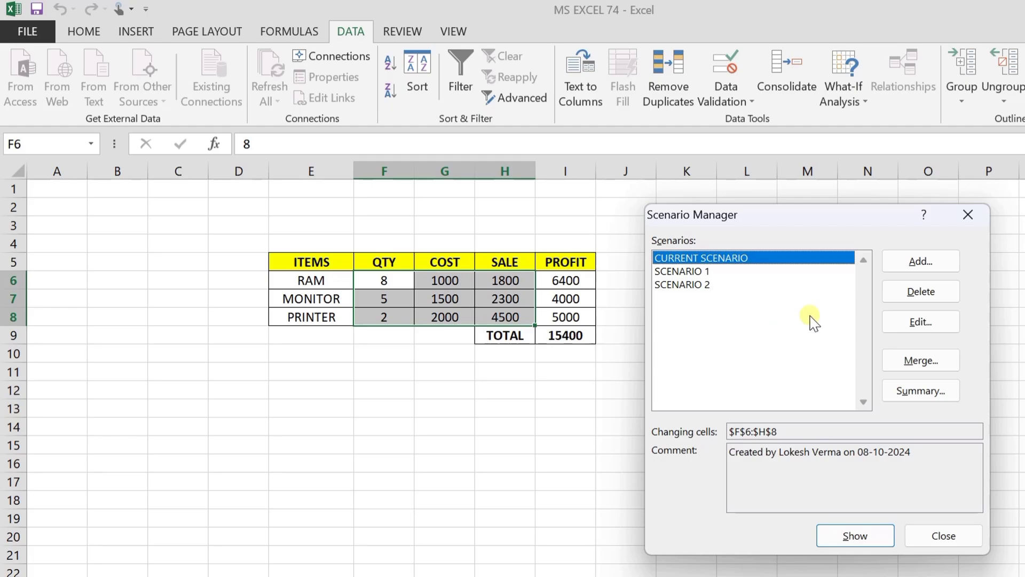
- Create a Scenario summary report with I9 as the result cell and review its scenario columns
{"action": "left_click", "coordinate": [743, 272]}
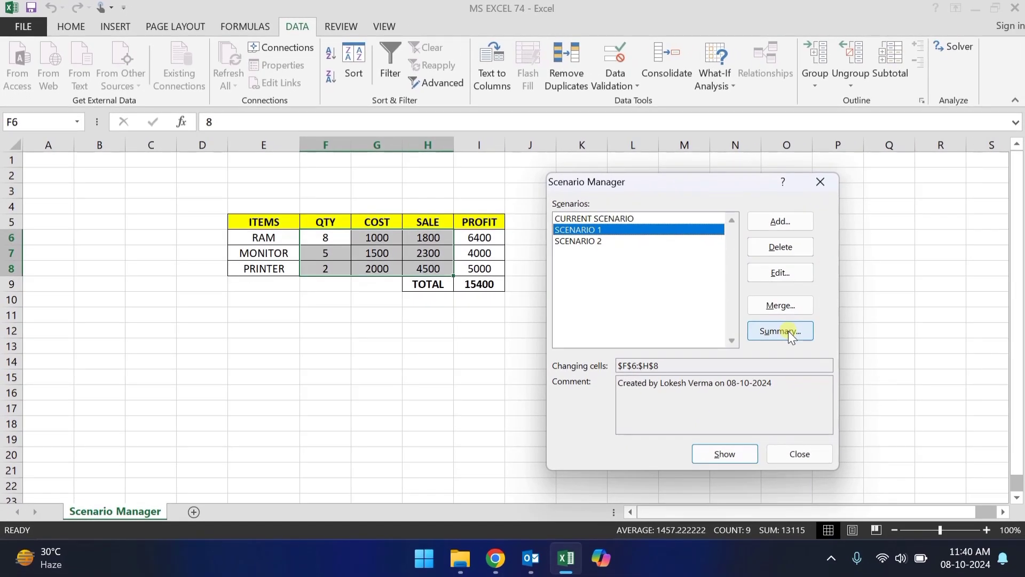
{"action": "left_click", "coordinate": [788, 330]}
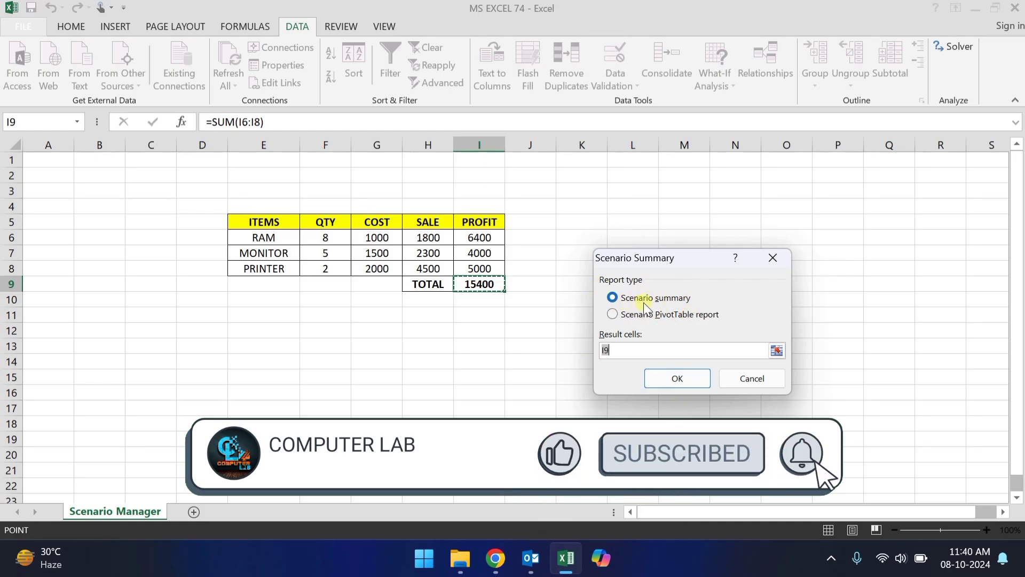
{"action": "left_click", "coordinate": [689, 379]}
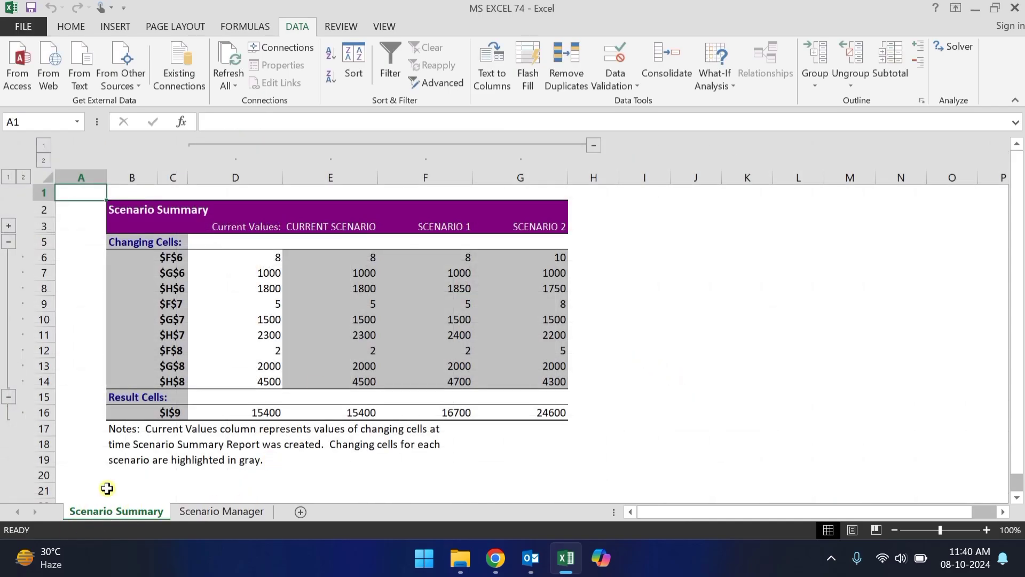
{"action": "left_click", "coordinate": [310, 227]}
{"action": "left_click", "coordinate": [449, 228]}
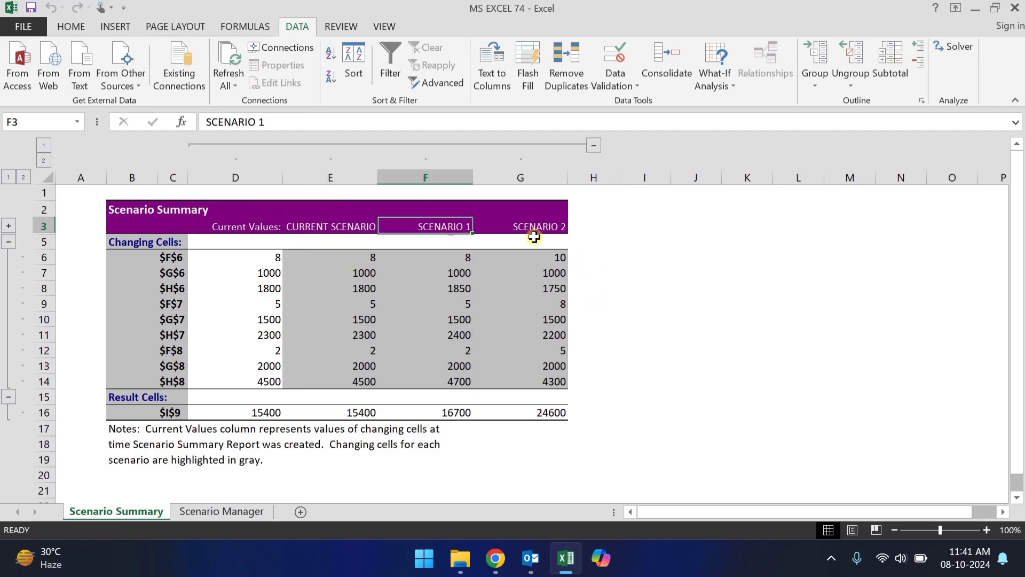
{"action": "left_click", "coordinate": [535, 230]}
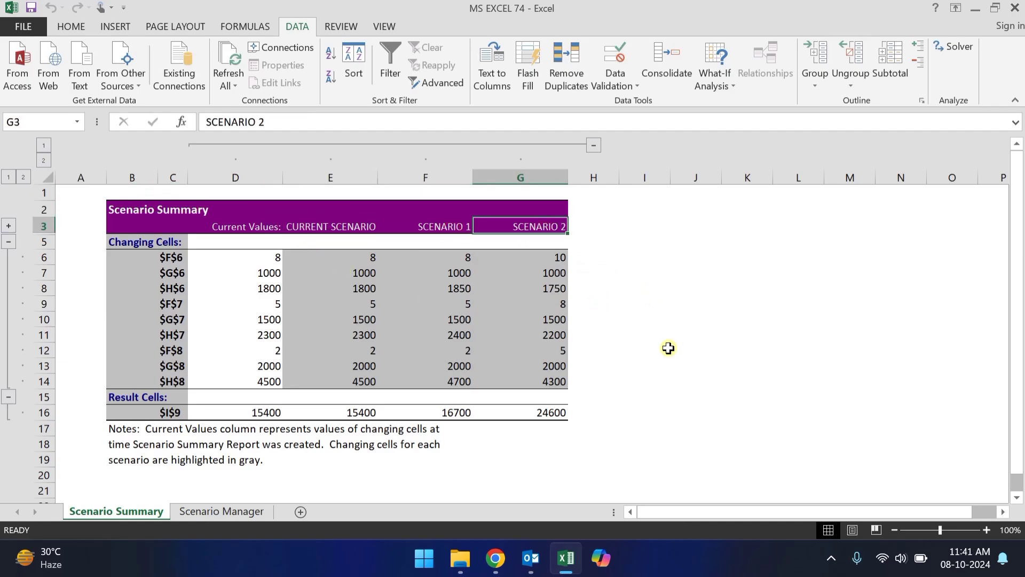
{"action": "scroll", "coordinate": [623, 388], "scroll_direction": "down", "scroll_amount": 3}
{"action": "scroll", "coordinate": [598, 374], "scroll_direction": "up", "scroll_amount": 3}
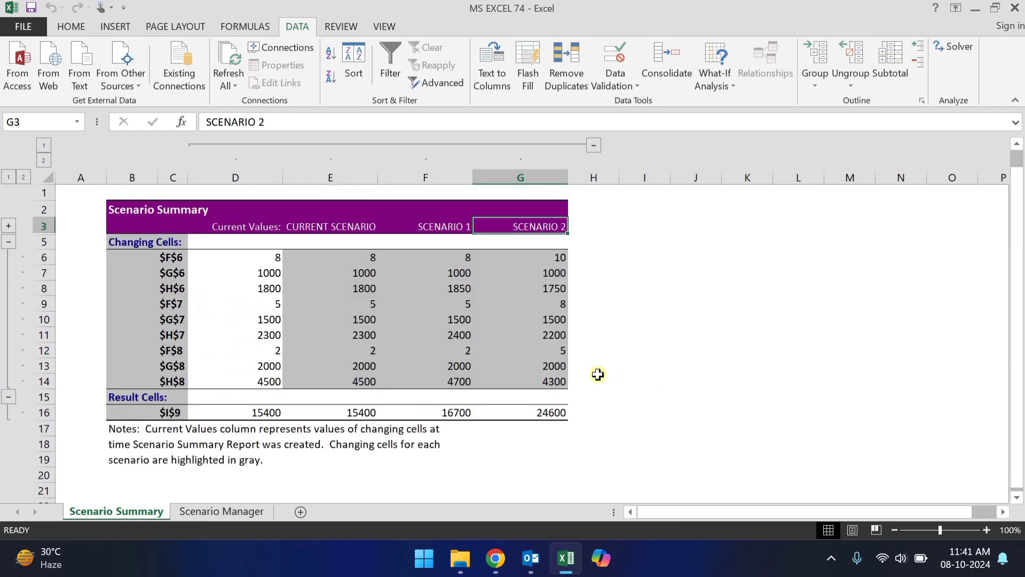
- Create a Scenario PivotTable report from the Scenario Manager sheet's scenarios, with I9 as the result cell
{"action": "left_click", "coordinate": [227, 512]}
{"action": "left_click", "coordinate": [731, 84]}
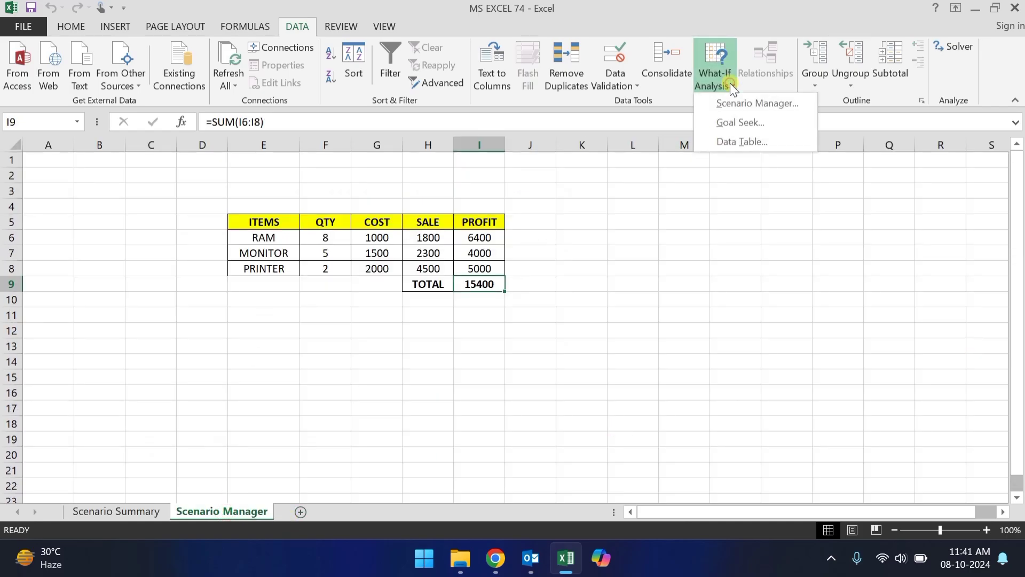
{"action": "left_click", "coordinate": [731, 101]}
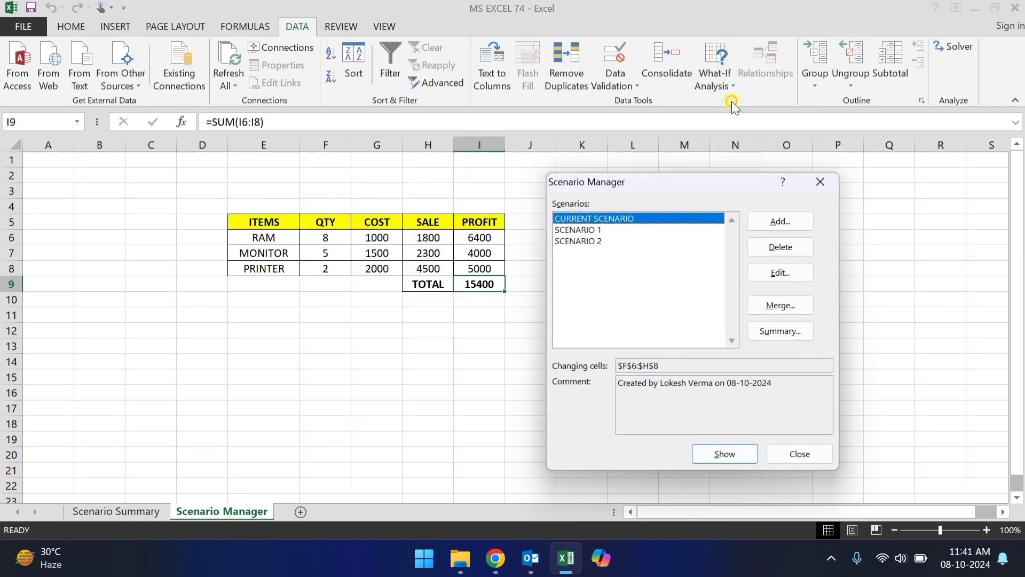
{"action": "left_click", "coordinate": [772, 337]}
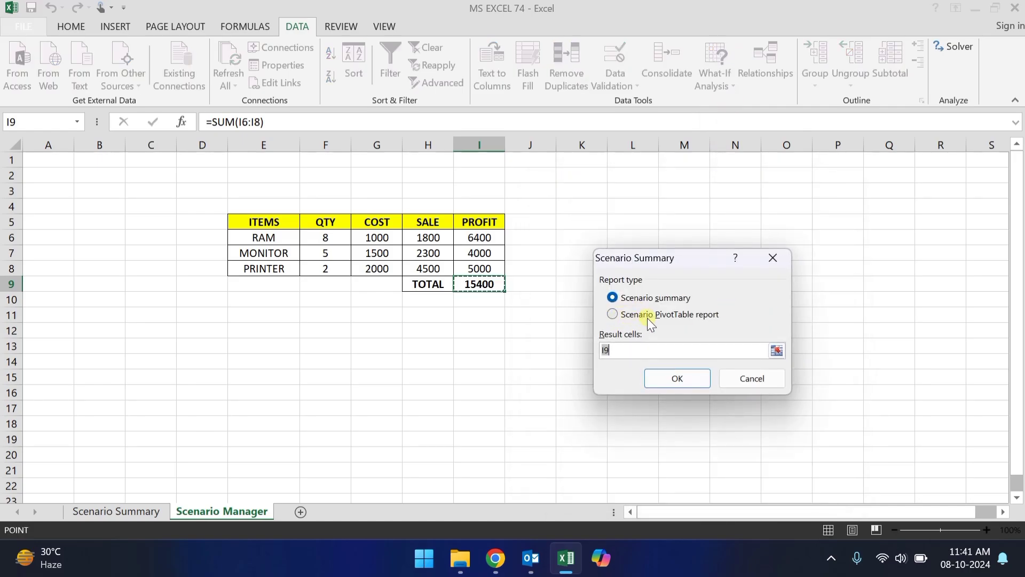
{"action": "left_click", "coordinate": [660, 316]}
{"action": "left_click", "coordinate": [684, 377]}
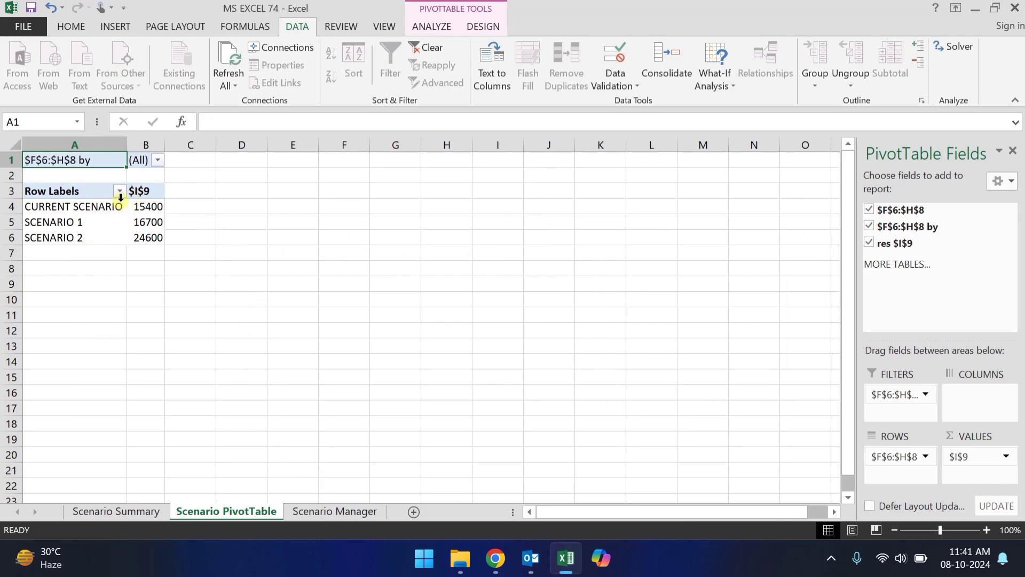
- Review the Scenario PivotTable sheet and the scenario columns on the Scenario Summary sheet against the source table
{"action": "left_click", "coordinate": [315, 510]}
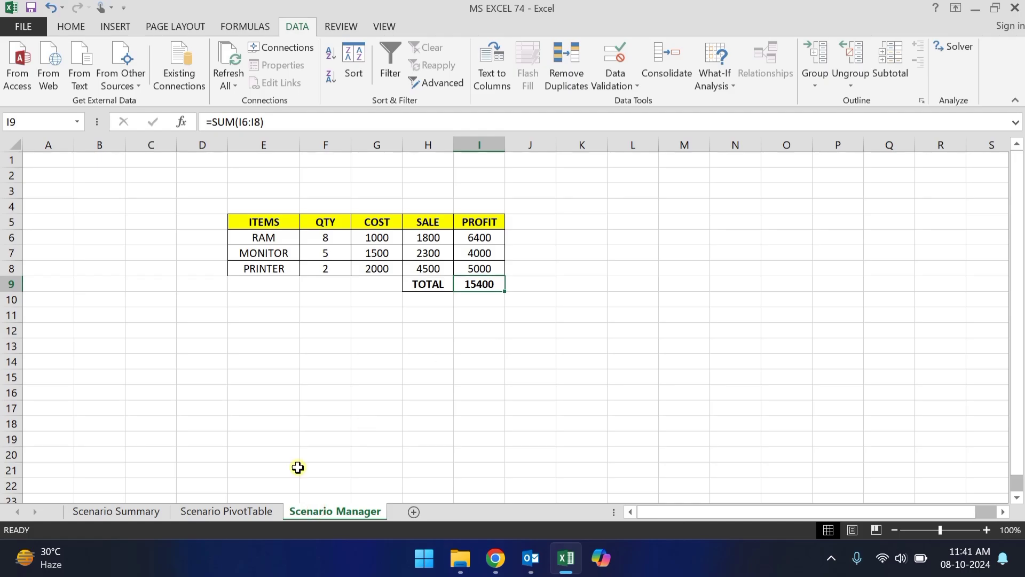
{"action": "left_click", "coordinate": [256, 510]}
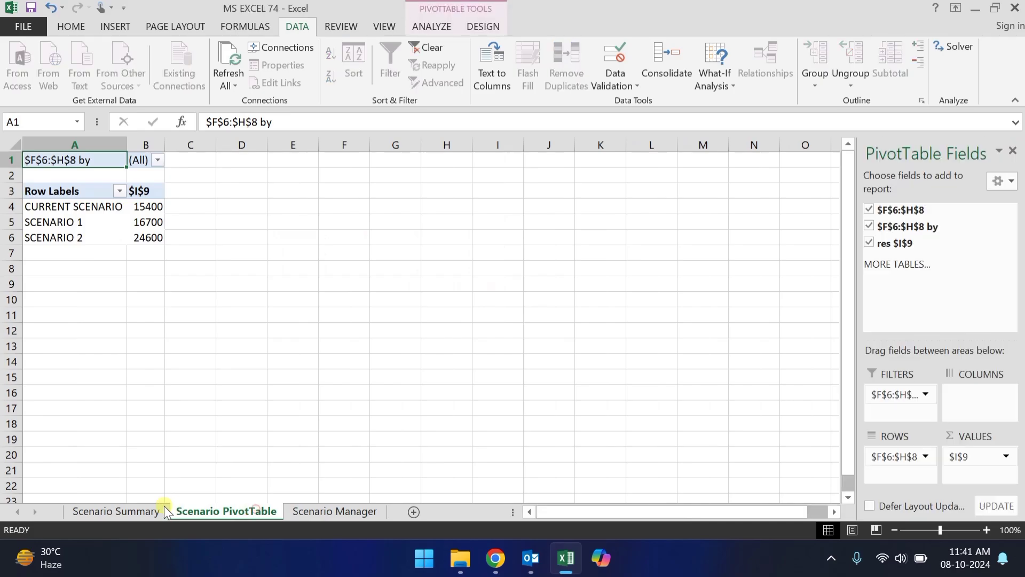
{"action": "left_click", "coordinate": [113, 511]}
{"action": "left_click", "coordinate": [355, 226]}
{"action": "left_click", "coordinate": [416, 228]}
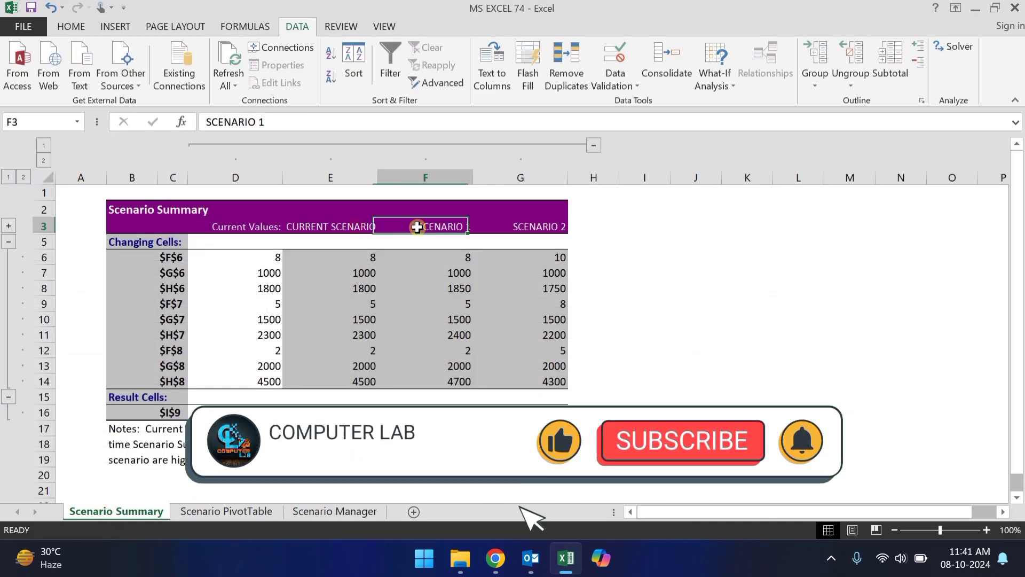
{"action": "left_click", "coordinate": [556, 223]}
- Return to the Scenario Manager sheet and bring up the What-If Analysis options
{"action": "left_click", "coordinate": [336, 513]}
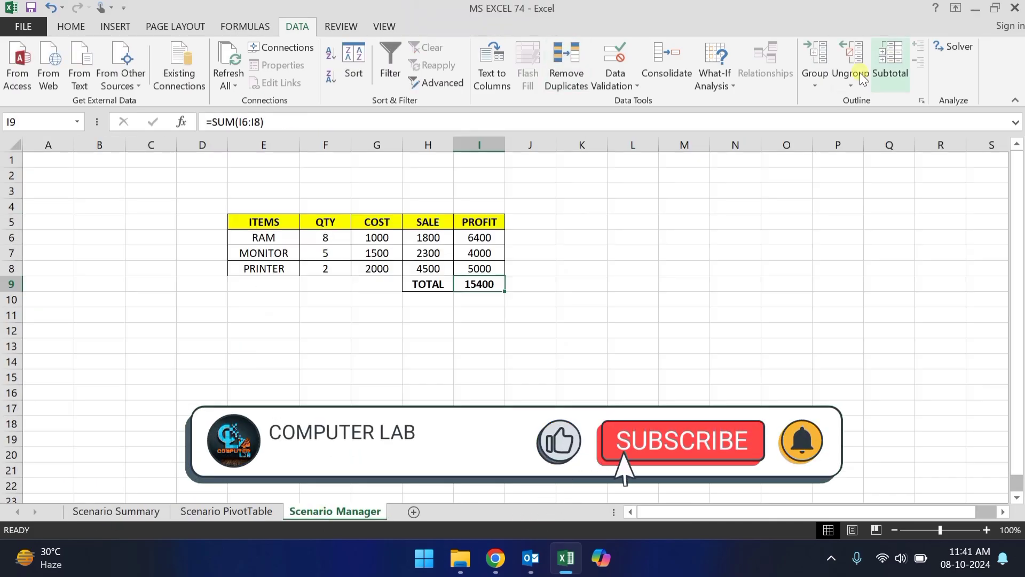
{"action": "left_click", "coordinate": [715, 87]}
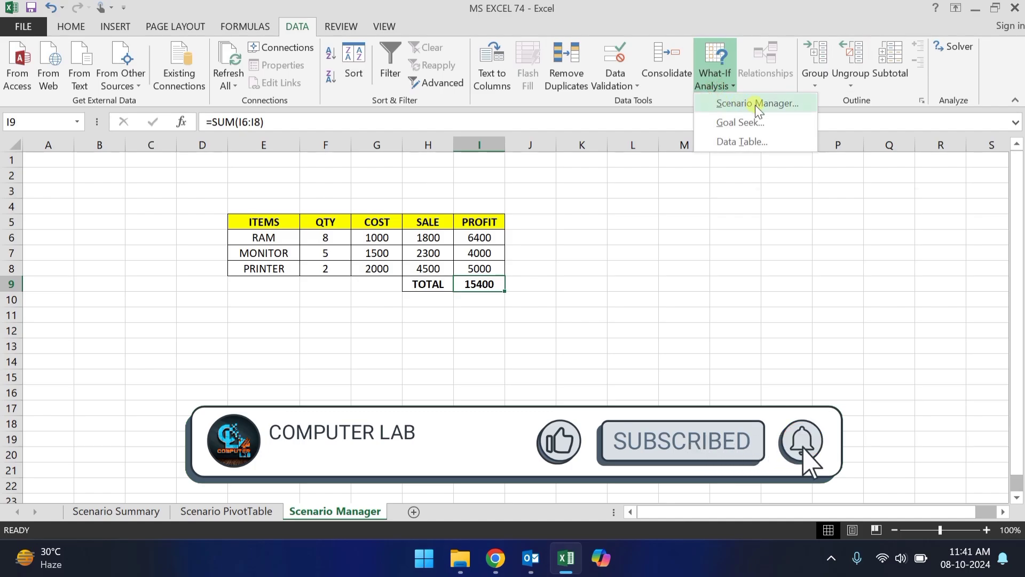